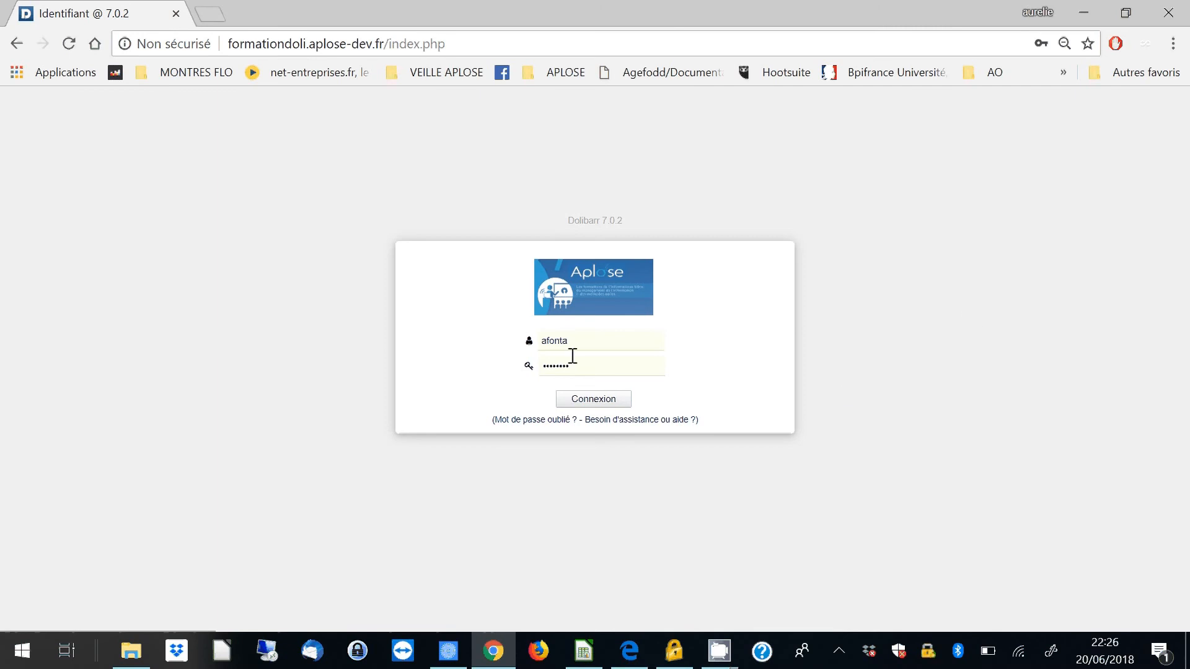
- Log in to Dolibarr with the prefilled username and password
{"action": "left_click_drag", "start_coordinate": [572, 343], "coordinate": [514, 352]}
{"action": "left_click", "coordinate": [768, 353]}
{"action": "left_click_drag", "start_coordinate": [608, 371], "coordinate": [523, 377]}
{"action": "left_click", "coordinate": [771, 345]}
{"action": "left_click", "coordinate": [605, 411]}
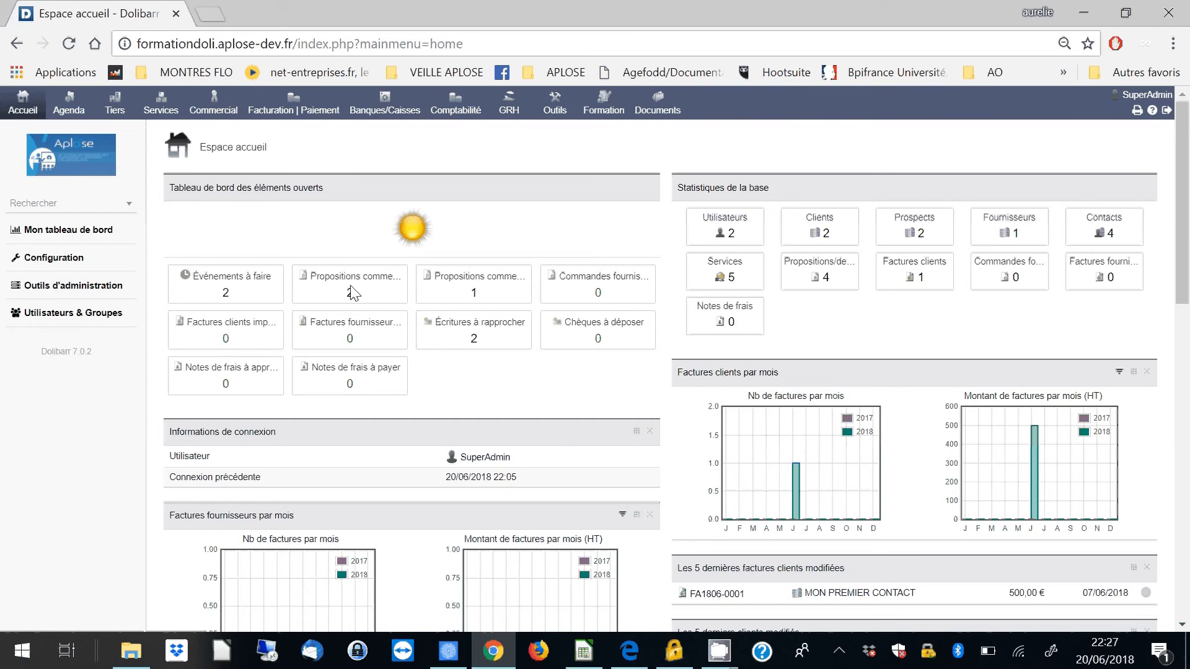
- Start a new third party (tiers) and name it TARTANPION
{"action": "left_click", "coordinate": [115, 105]}
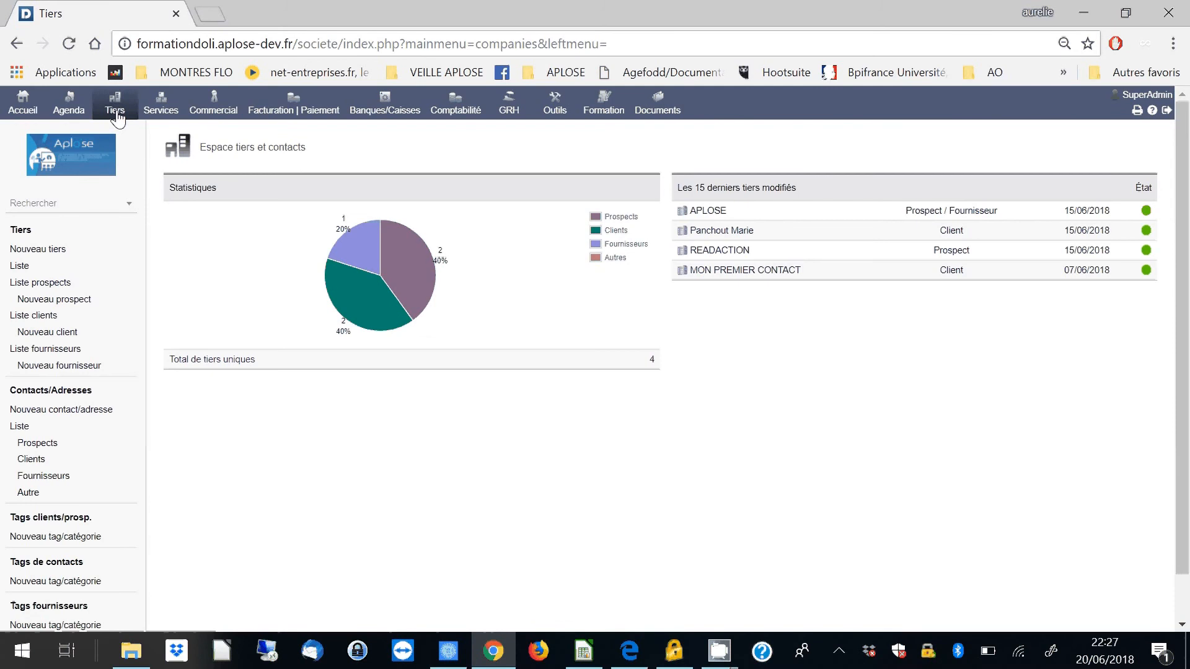
{"action": "left_click", "coordinate": [54, 256]}
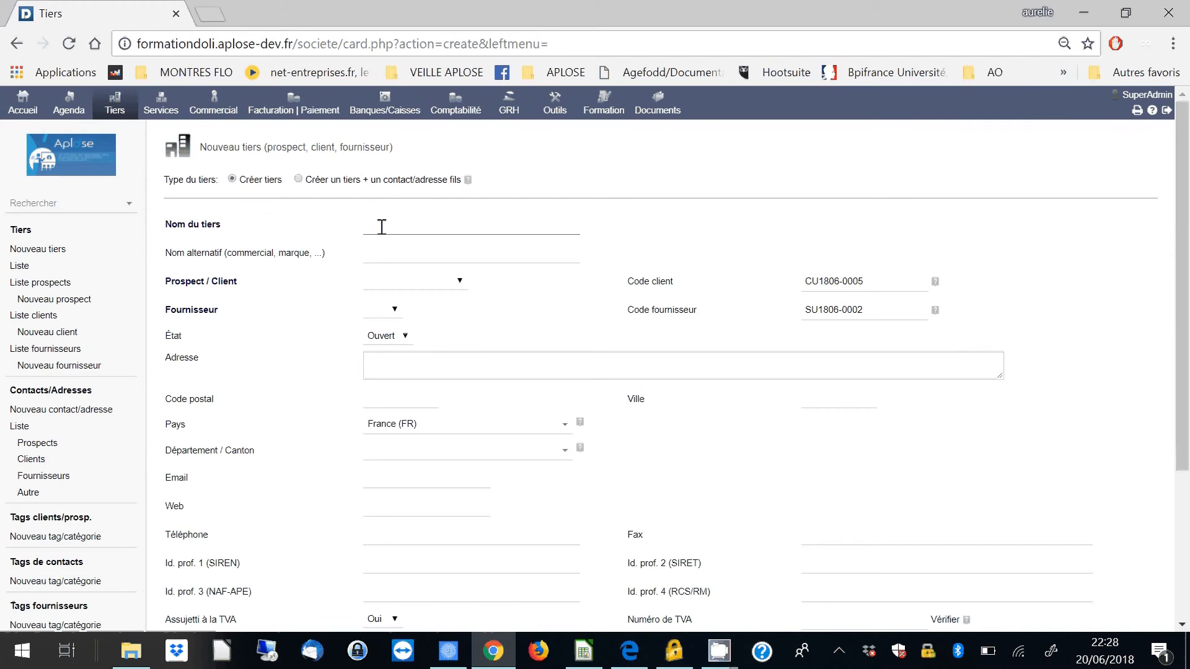
{"action": "type", "text": "TA"}
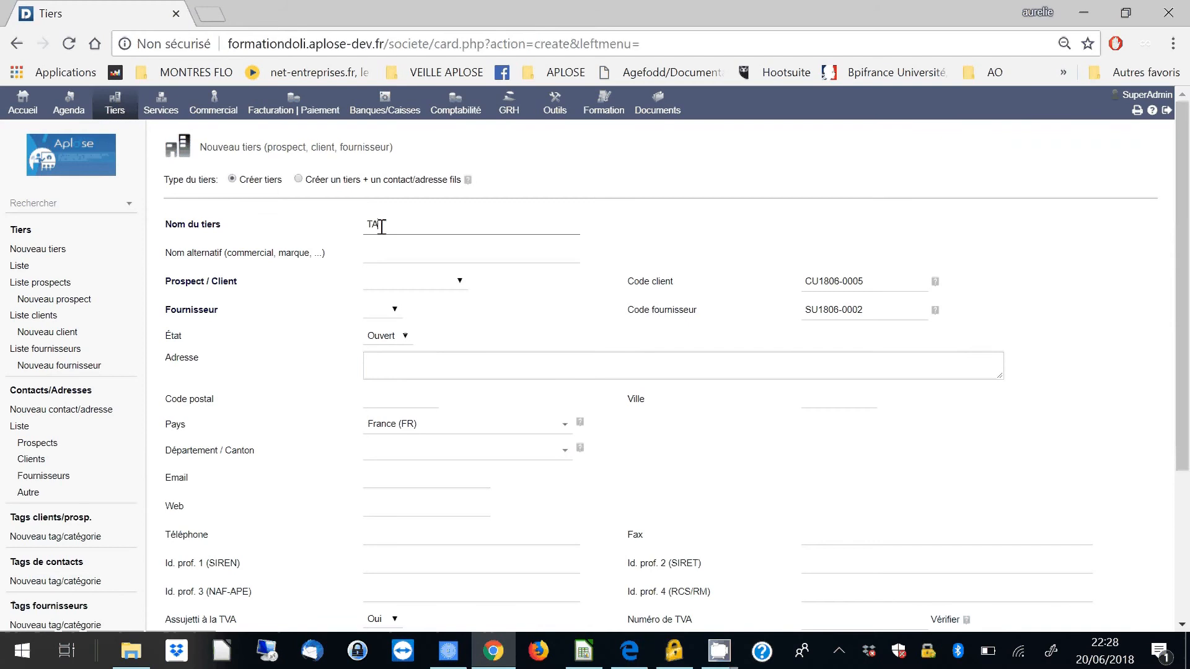
{"action": "type", "text": "RTANPION"}
- Classify the third party as Prospect, set Fournisseur to Non, and create the record
{"action": "left_click", "coordinate": [409, 286]}
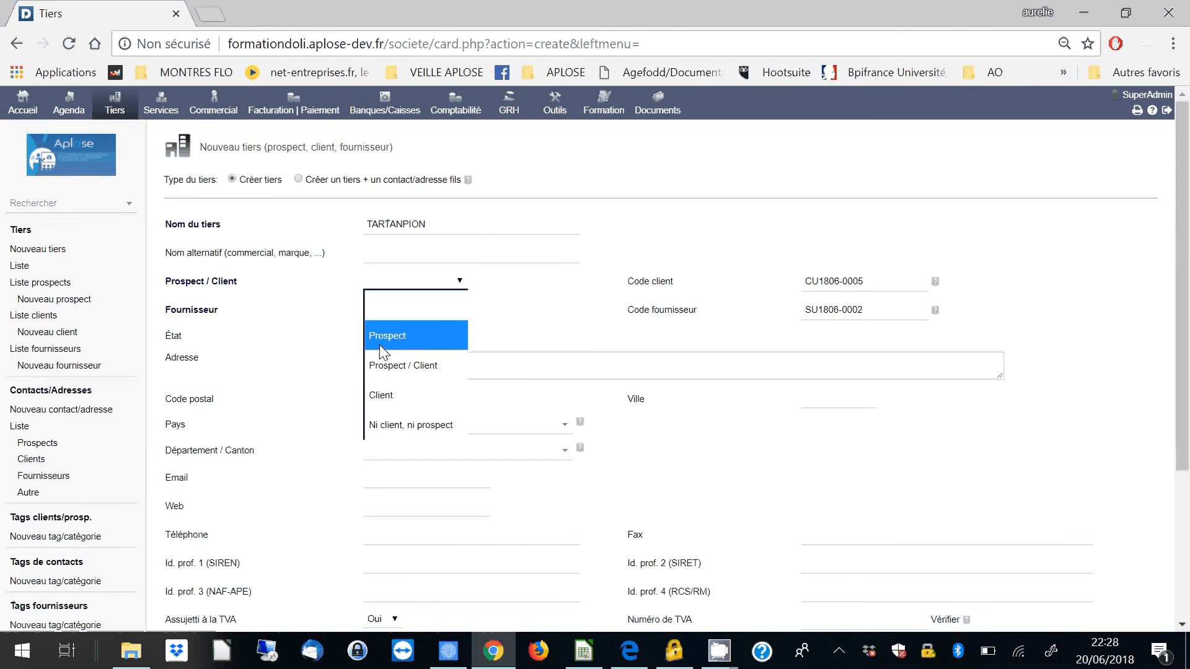
{"action": "left_click", "coordinate": [381, 345]}
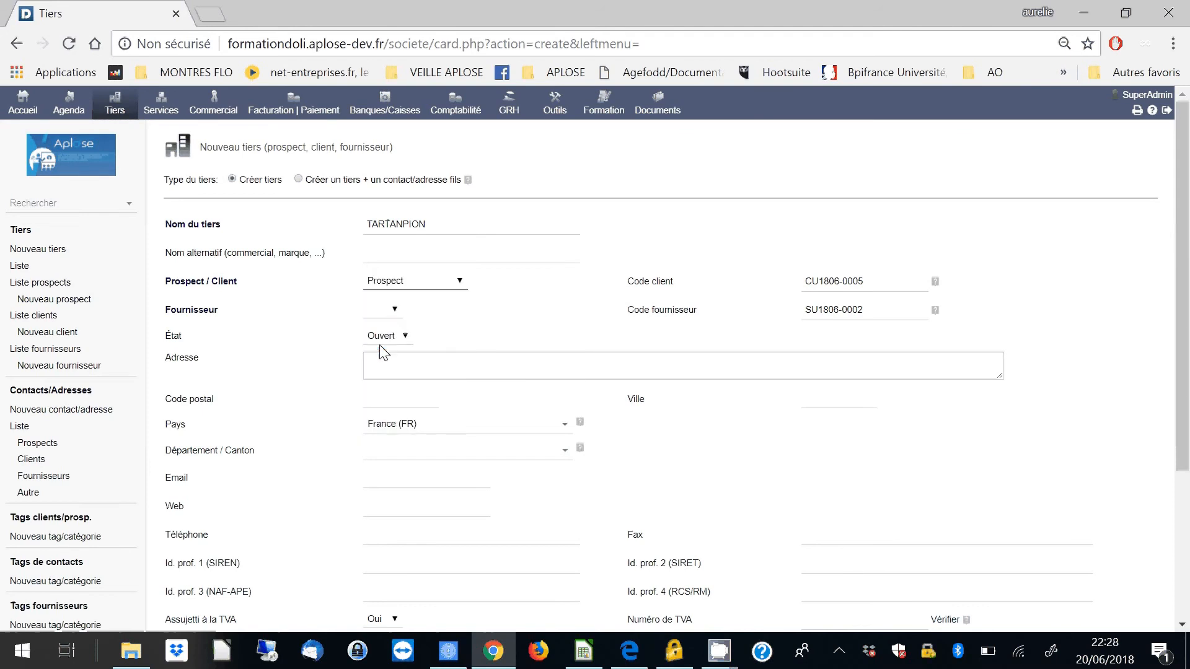
{"action": "left_click", "coordinate": [391, 316]}
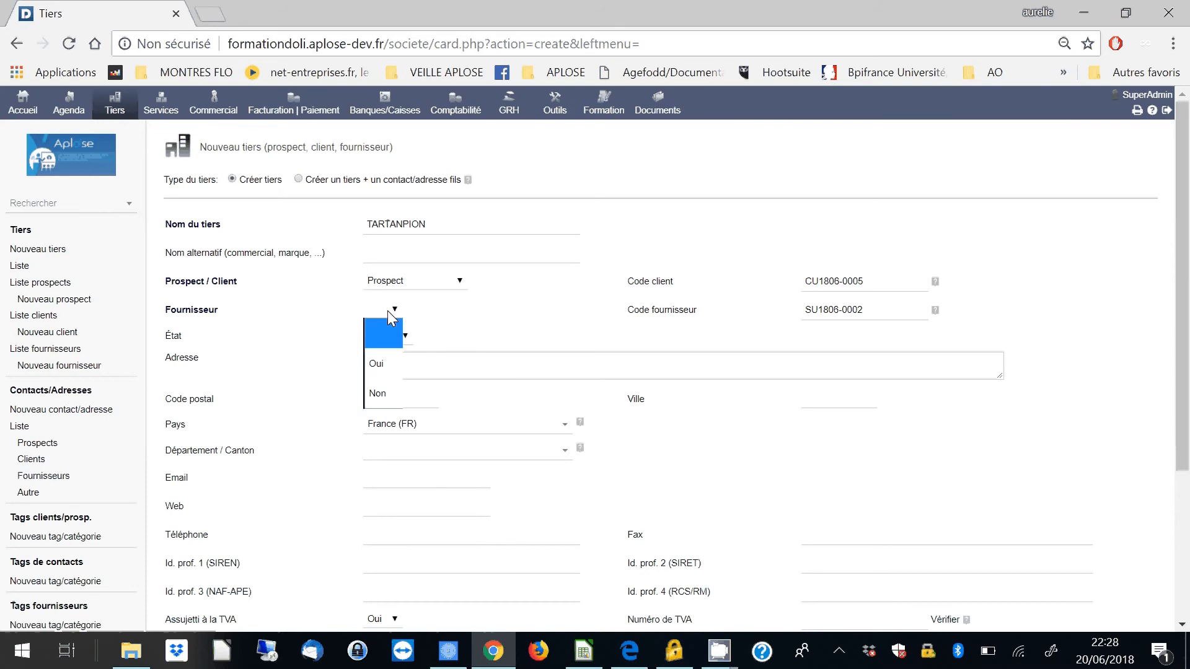
{"action": "left_click", "coordinate": [381, 392]}
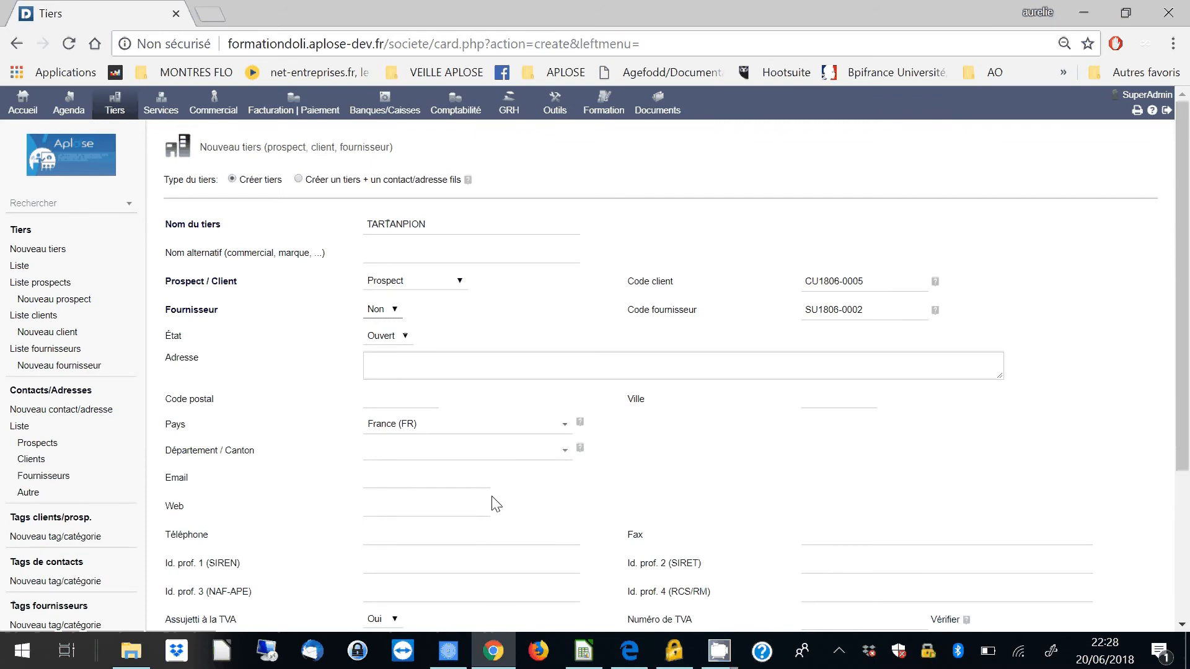
{"action": "scroll", "coordinate": [561, 583], "scroll_direction": "down", "scroll_amount": 2}
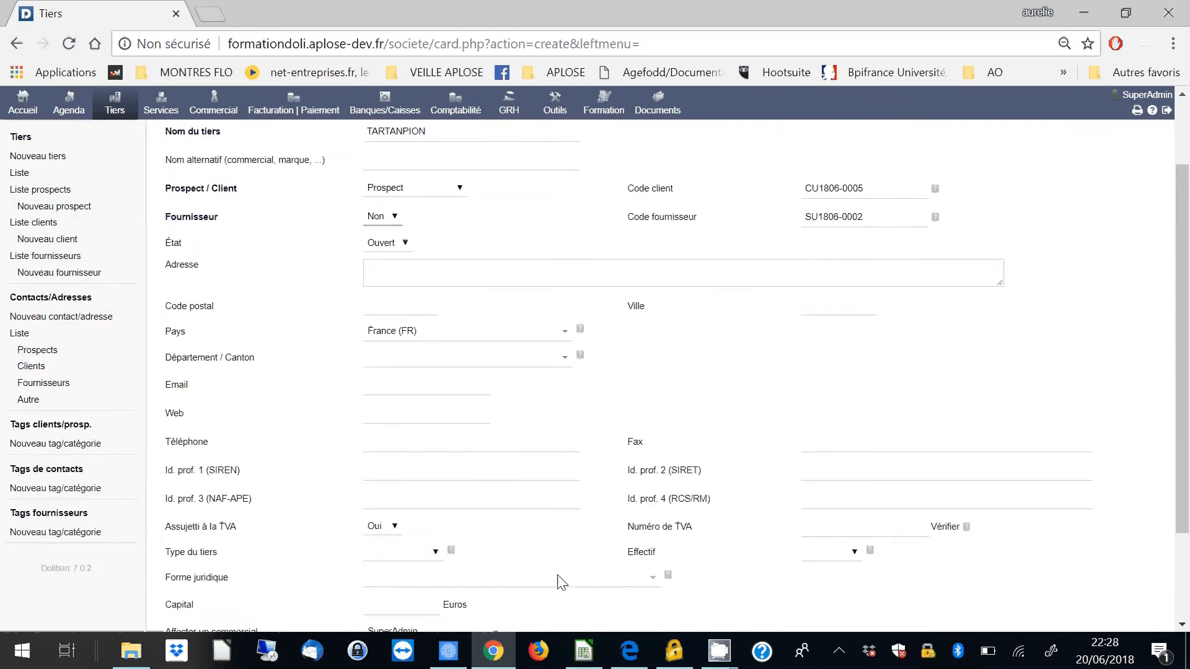
{"action": "scroll", "coordinate": [561, 583], "scroll_direction": "down", "scroll_amount": 2}
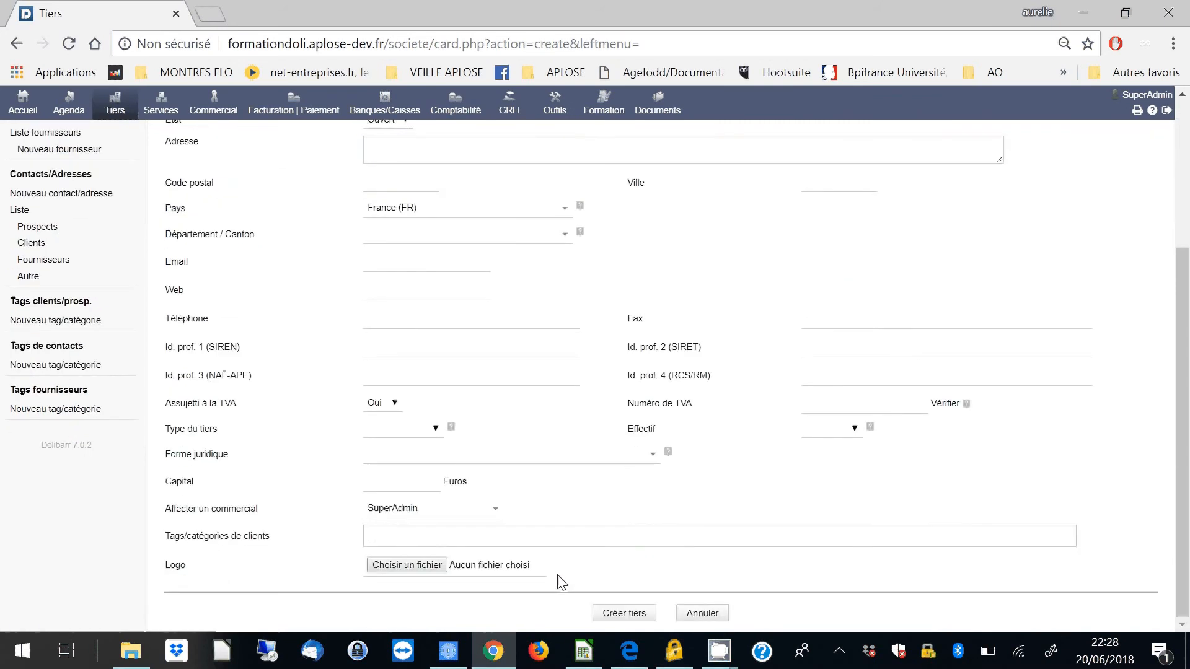
{"action": "left_click", "coordinate": [646, 617]}
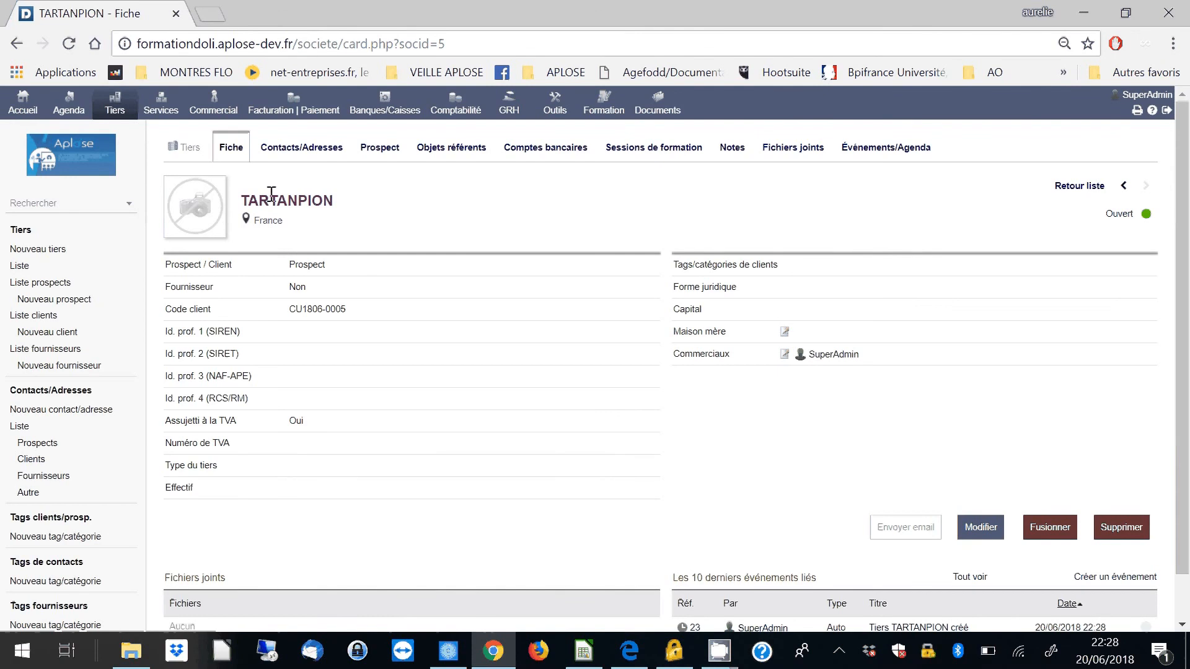
- Start a new commercial proposal from TARTANPION's prospect record with payment conditions set to A réception
{"action": "left_click", "coordinate": [392, 157]}
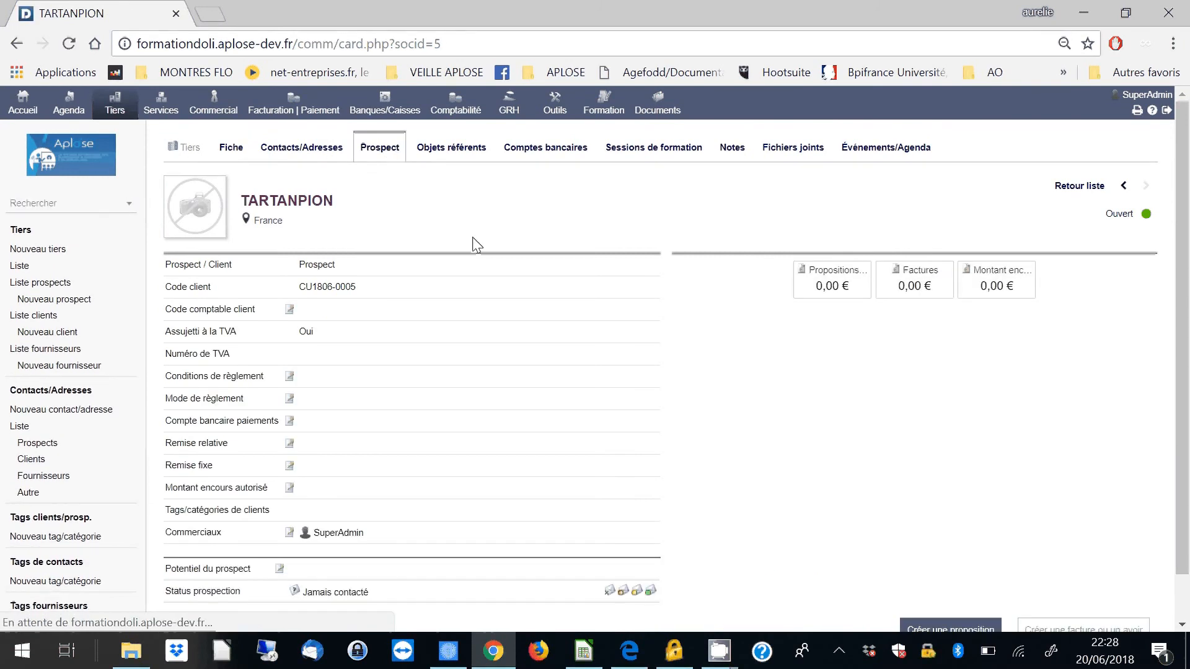
{"action": "scroll", "coordinate": [735, 428], "scroll_direction": "down", "scroll_amount": 1}
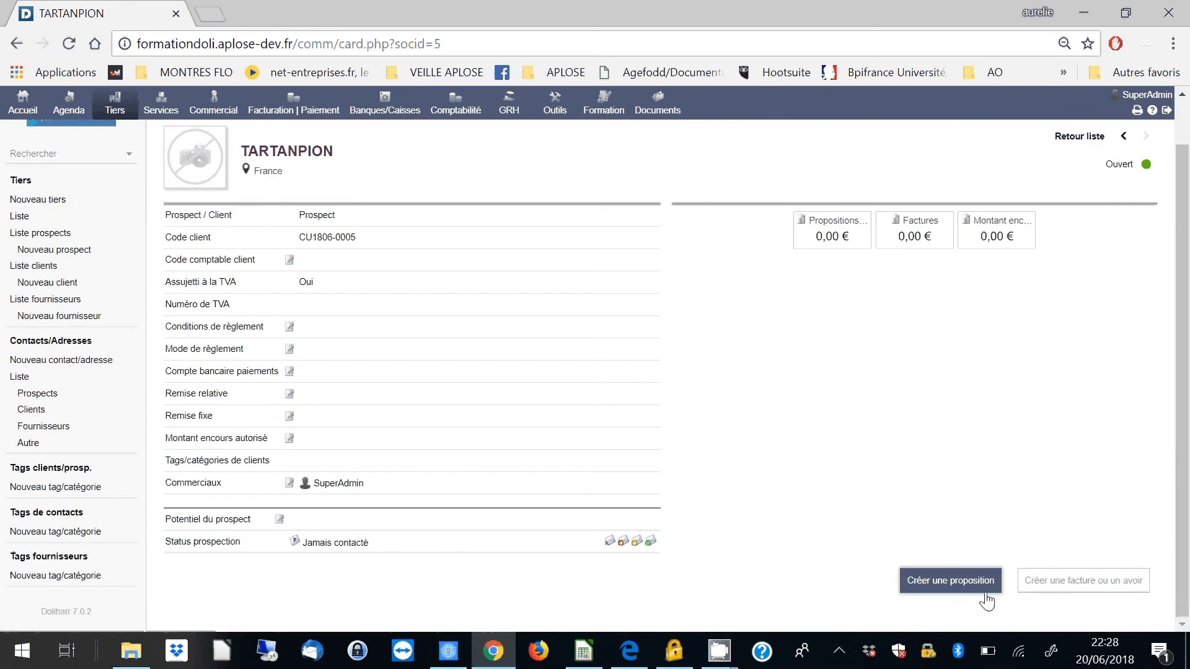
{"action": "left_click", "coordinate": [951, 589]}
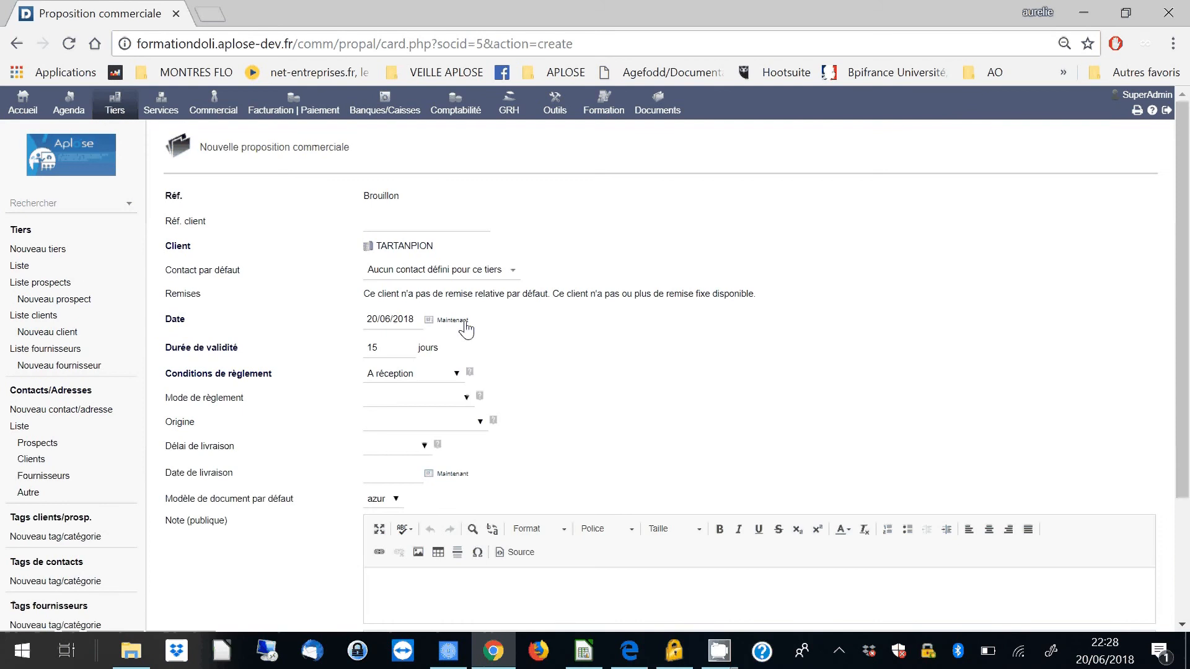
{"action": "left_click", "coordinate": [394, 376]}
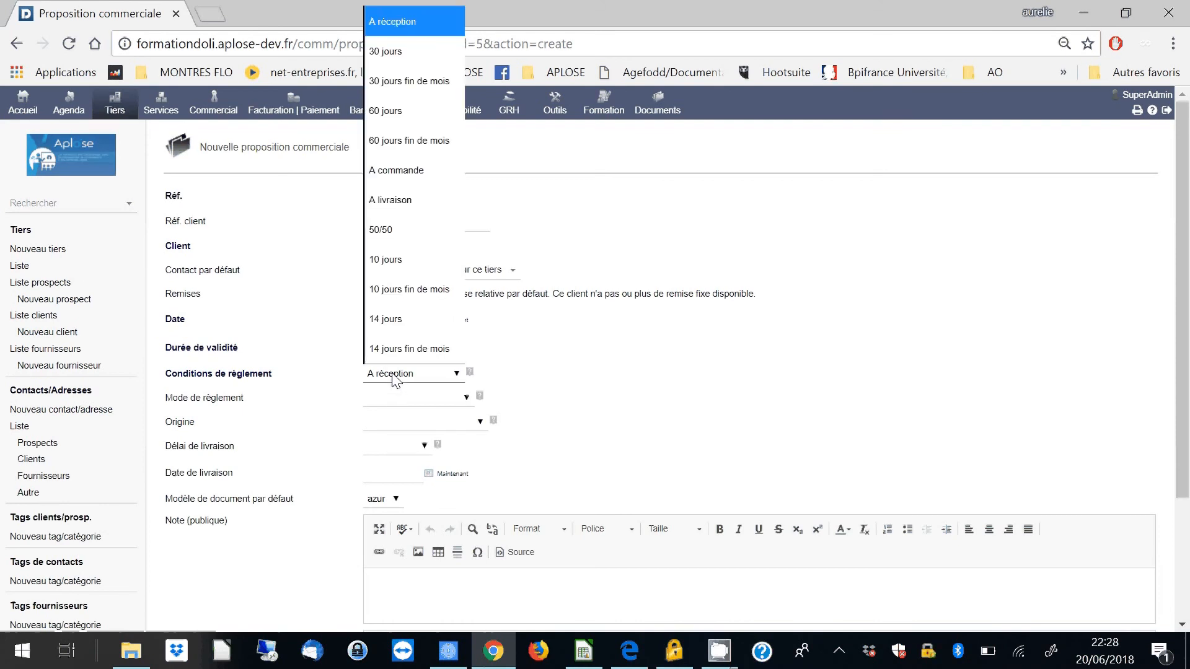
{"action": "left_click", "coordinate": [386, 22]}
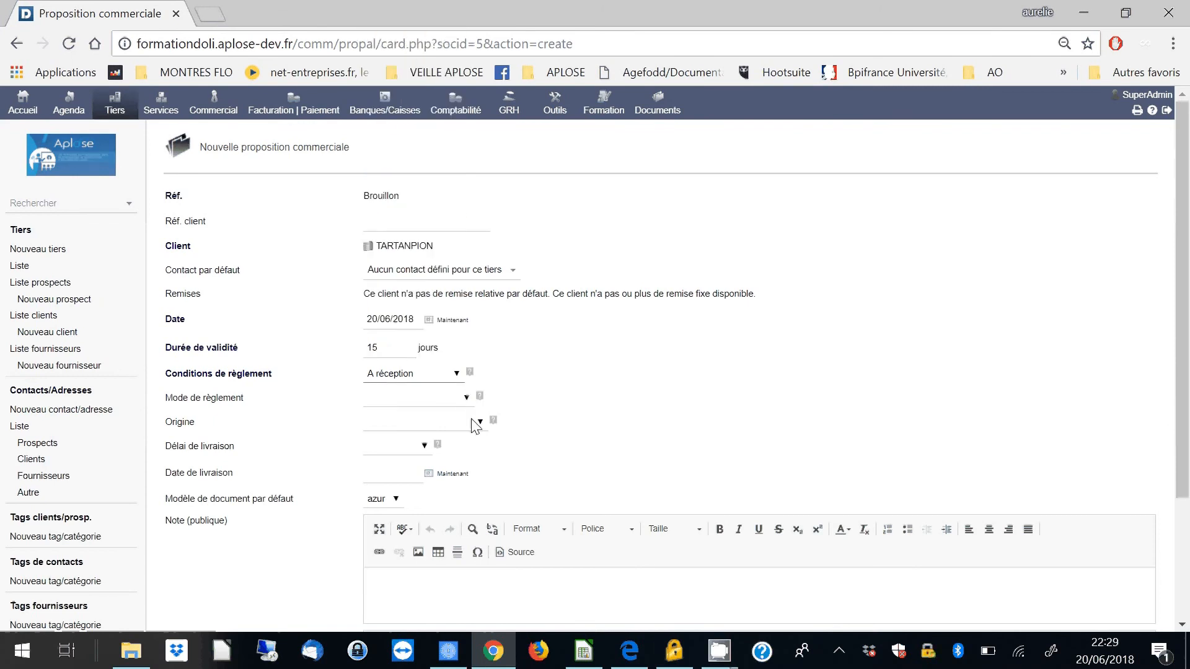
- Review the payment method and origin options, leave both blank, and create the draft proposal
{"action": "left_click", "coordinate": [462, 398]}
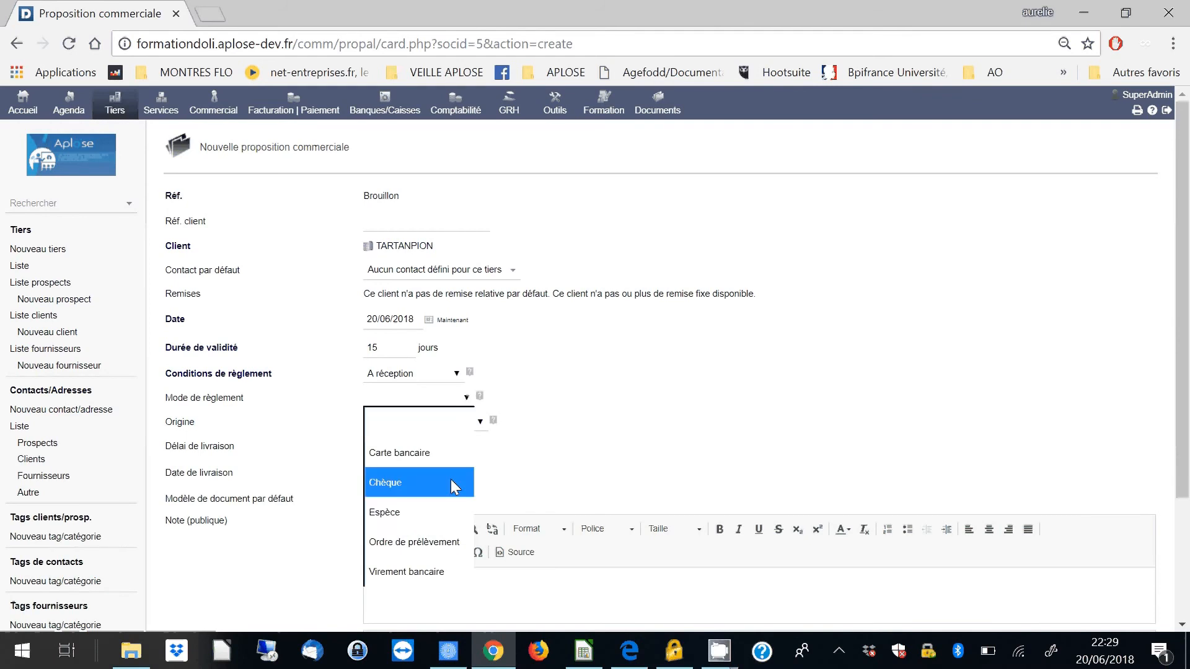
{"action": "left_click", "coordinate": [612, 437]}
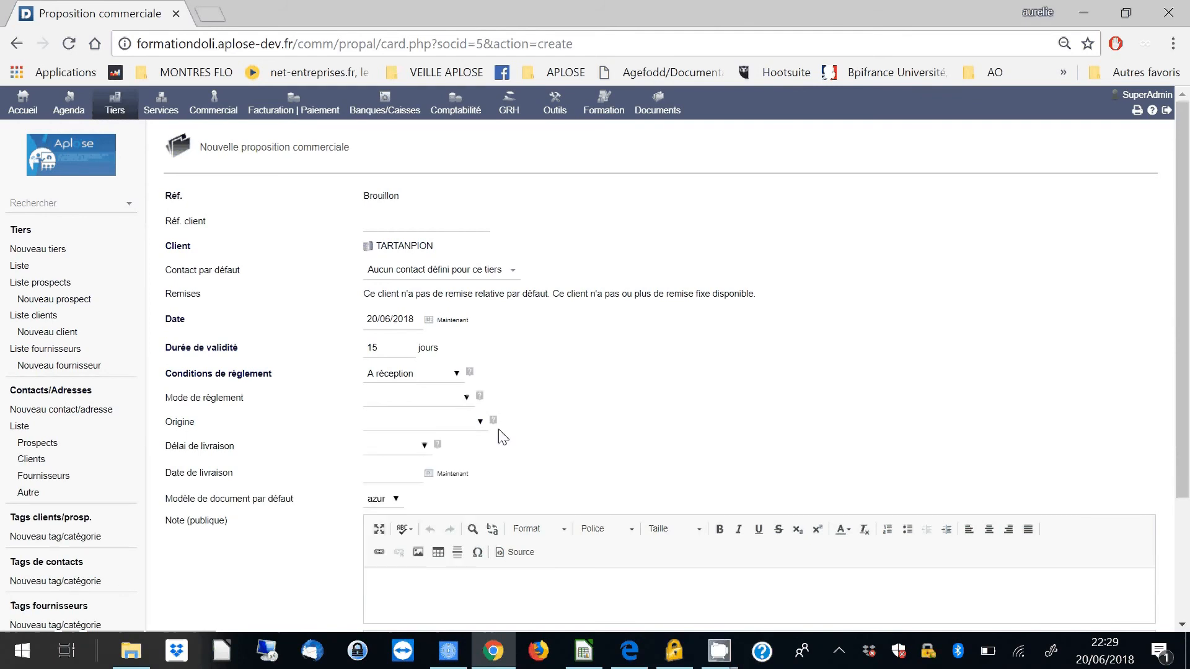
{"action": "left_click", "coordinate": [461, 425]}
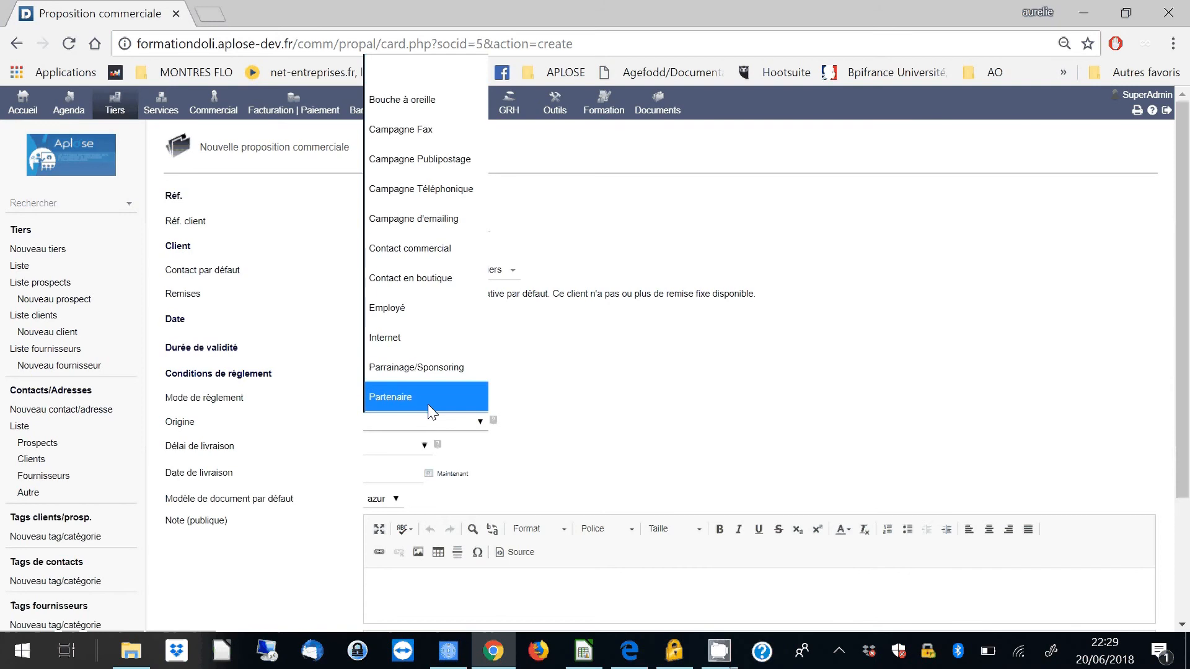
{"action": "left_click", "coordinate": [444, 603]}
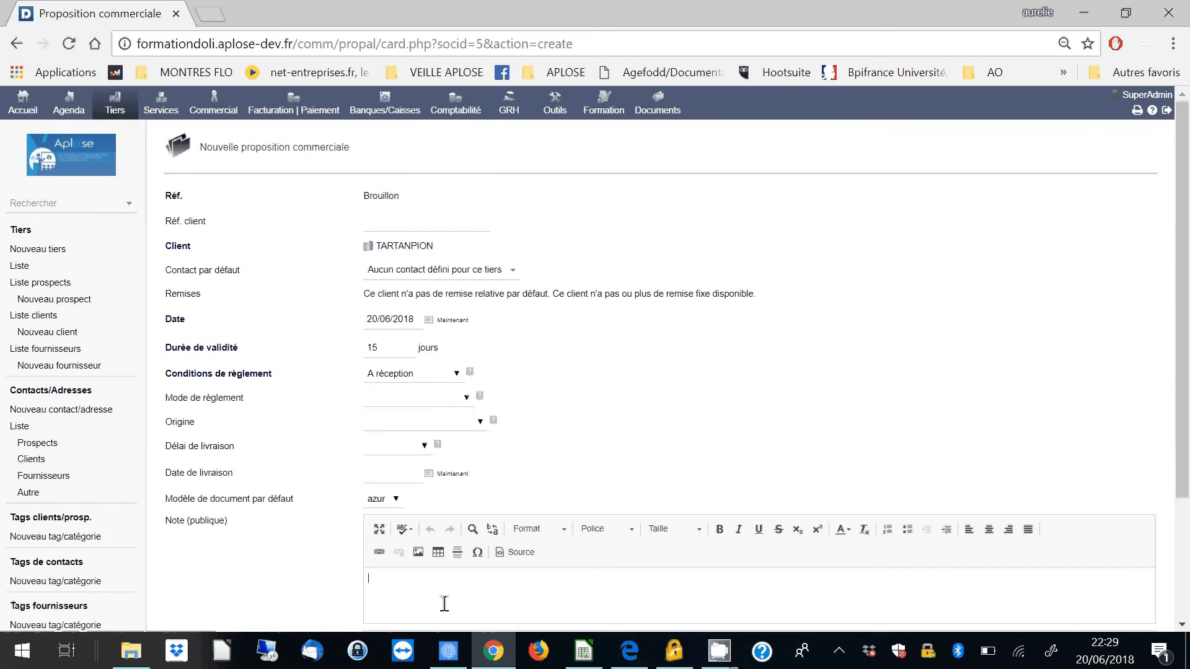
{"action": "scroll", "coordinate": [444, 603], "scroll_direction": "down", "scroll_amount": 3}
{"action": "left_click", "coordinate": [611, 613]}
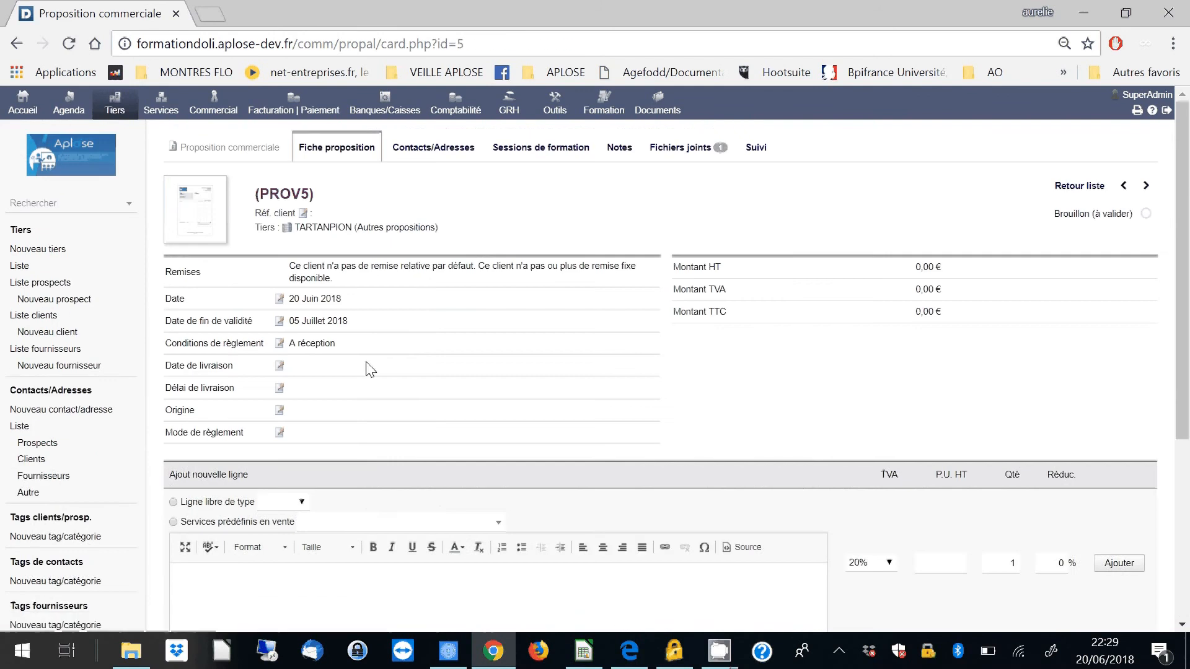
- Choose the predefined service MONSERVICE1 for a new proposal line and describe it as "Formation Dolibarr"
{"action": "scroll", "coordinate": [367, 366], "scroll_direction": "down", "scroll_amount": 3}
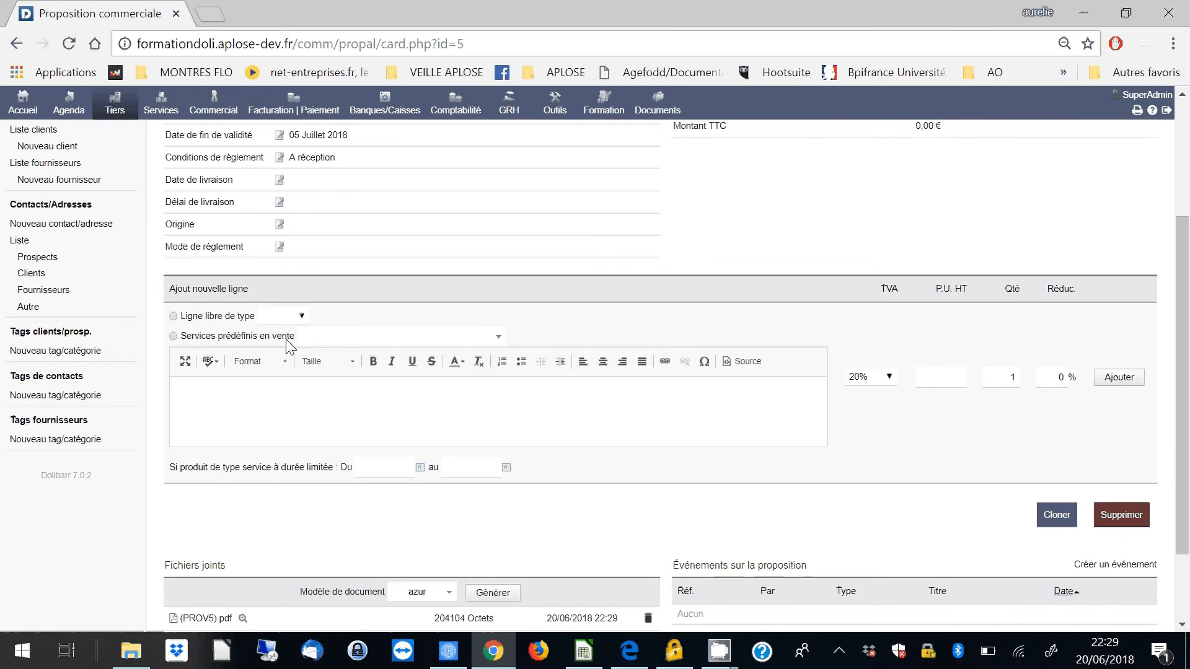
{"action": "left_click", "coordinate": [325, 339]}
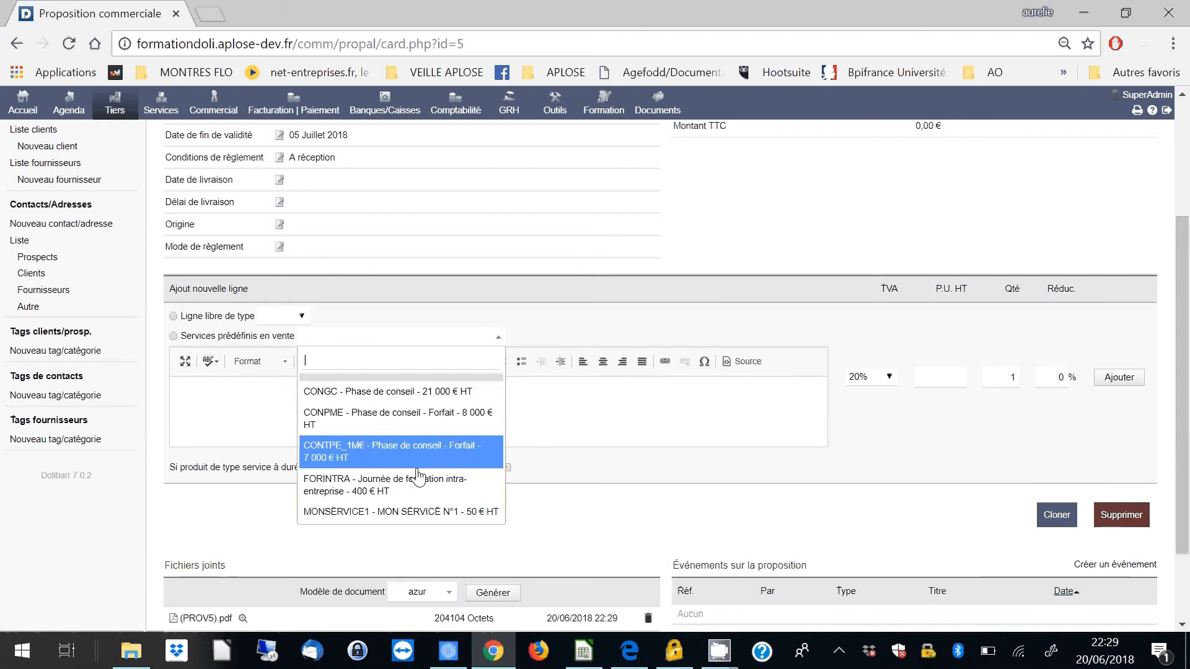
{"action": "left_click", "coordinate": [350, 519]}
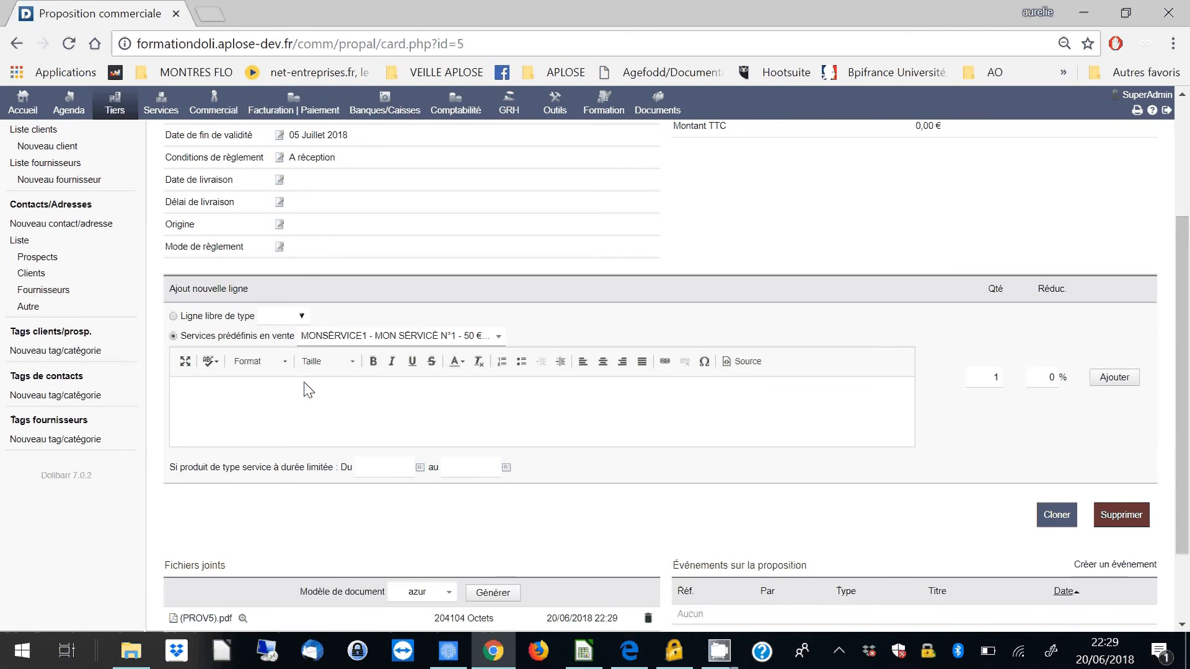
{"action": "left_click", "coordinate": [323, 406]}
{"action": "type", "text": "F"}
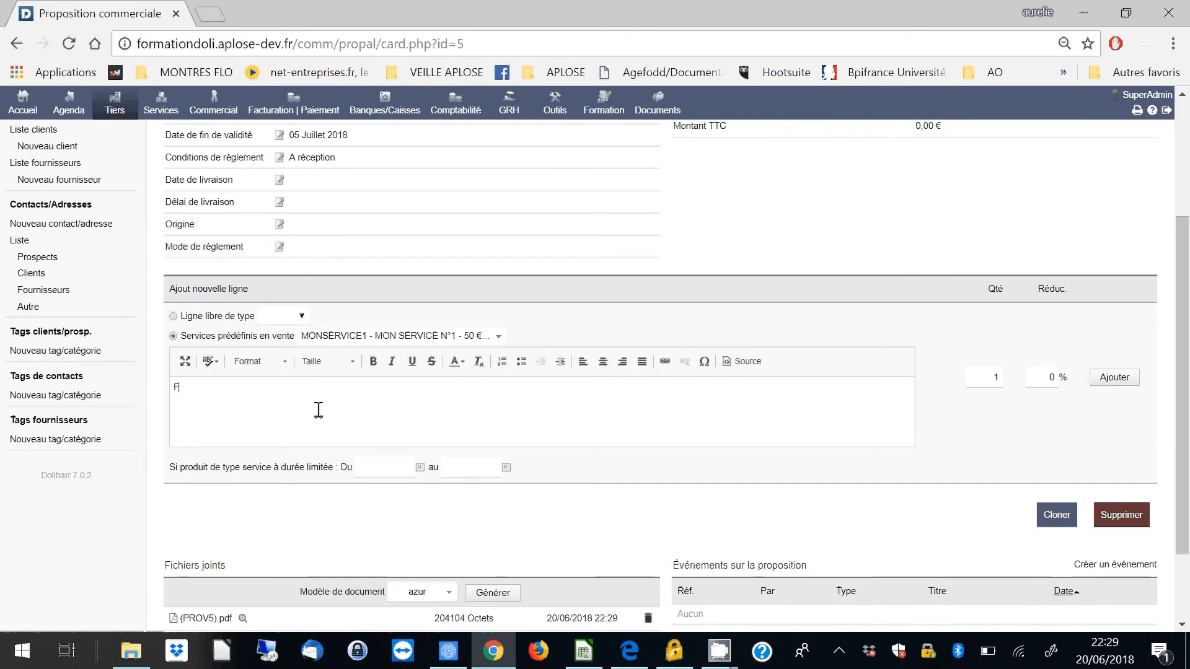
{"action": "type", "text": "ormation Dolibarr"}
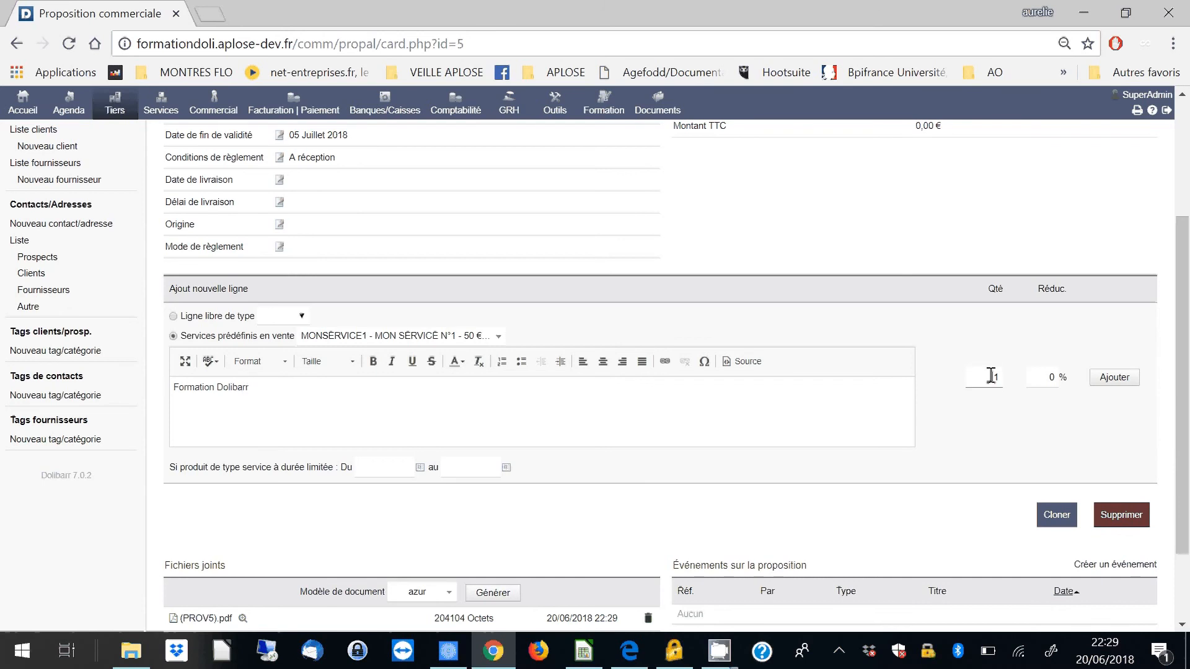
{"action": "type", "text": "1"}
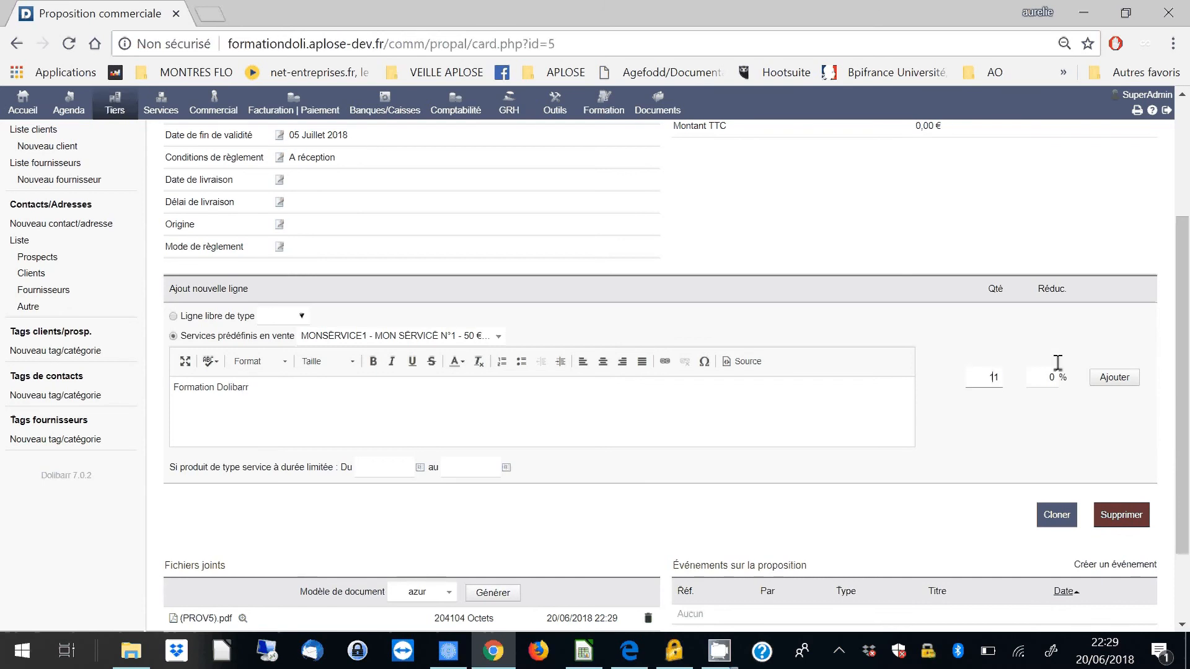
- Set the service line's quantity to 21 and add the line to the proposal
{"action": "left_click", "coordinate": [986, 389]}
{"action": "left_click", "coordinate": [1125, 389]}
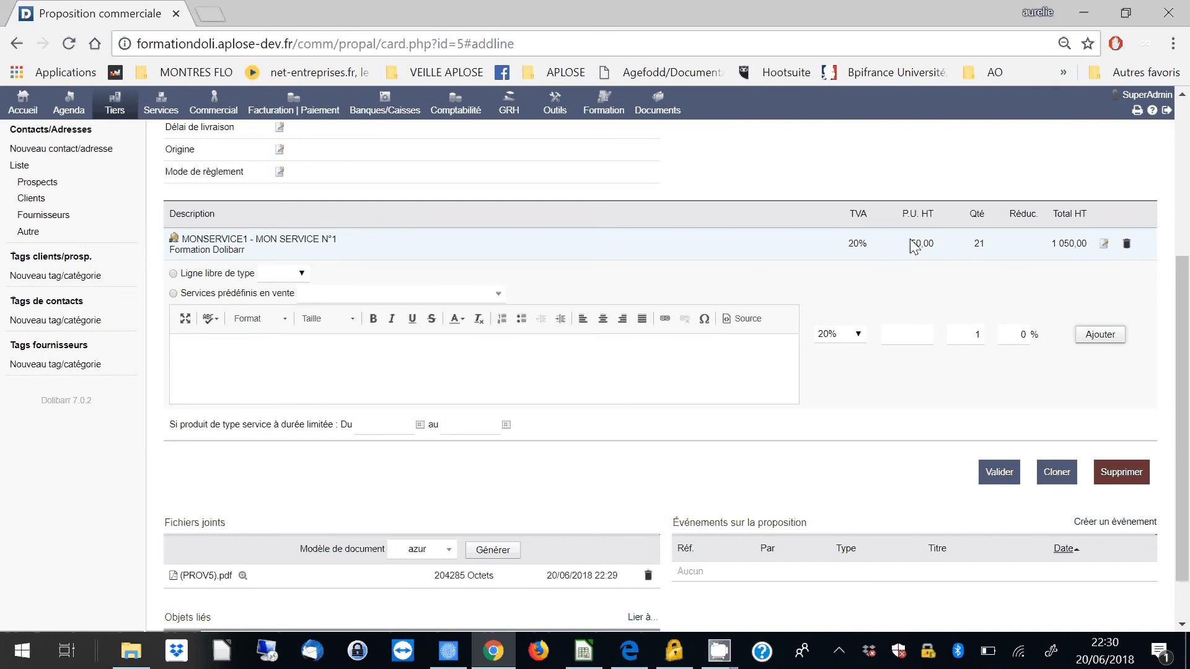
- Add a free line of type Produit described as "Livre" with a unit price of 12, then check the proposal's totals
{"action": "left_click_drag", "start_coordinate": [913, 245], "coordinate": [940, 247]}
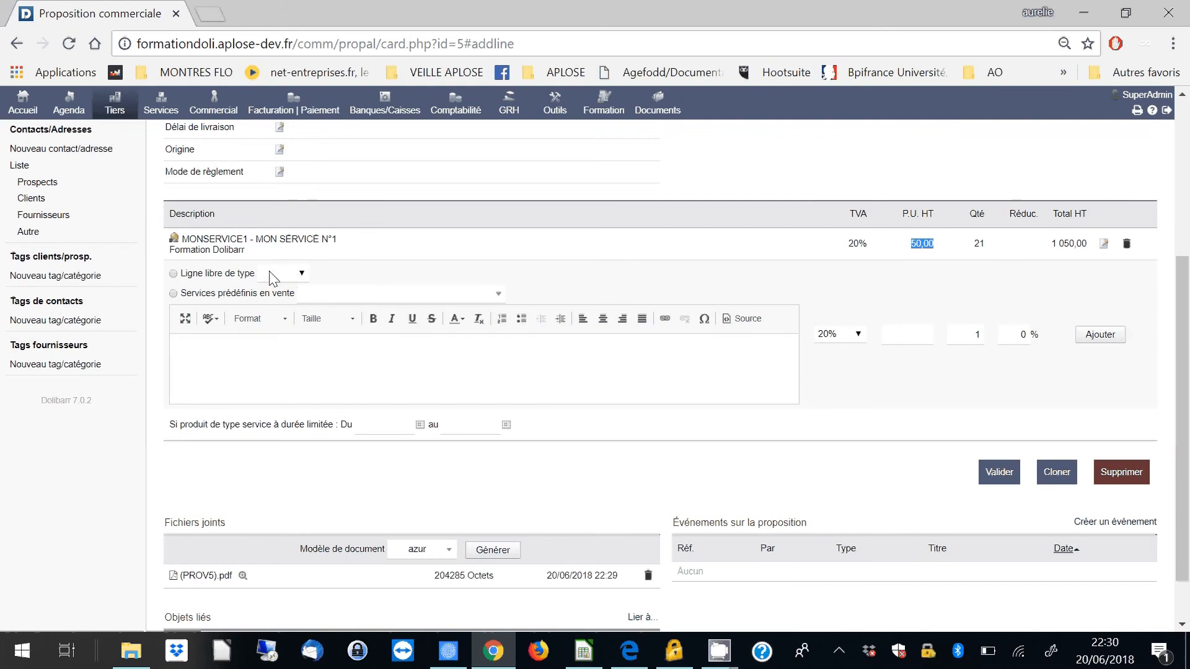
{"action": "left_click", "coordinate": [211, 278]}
{"action": "left_click", "coordinate": [278, 274]}
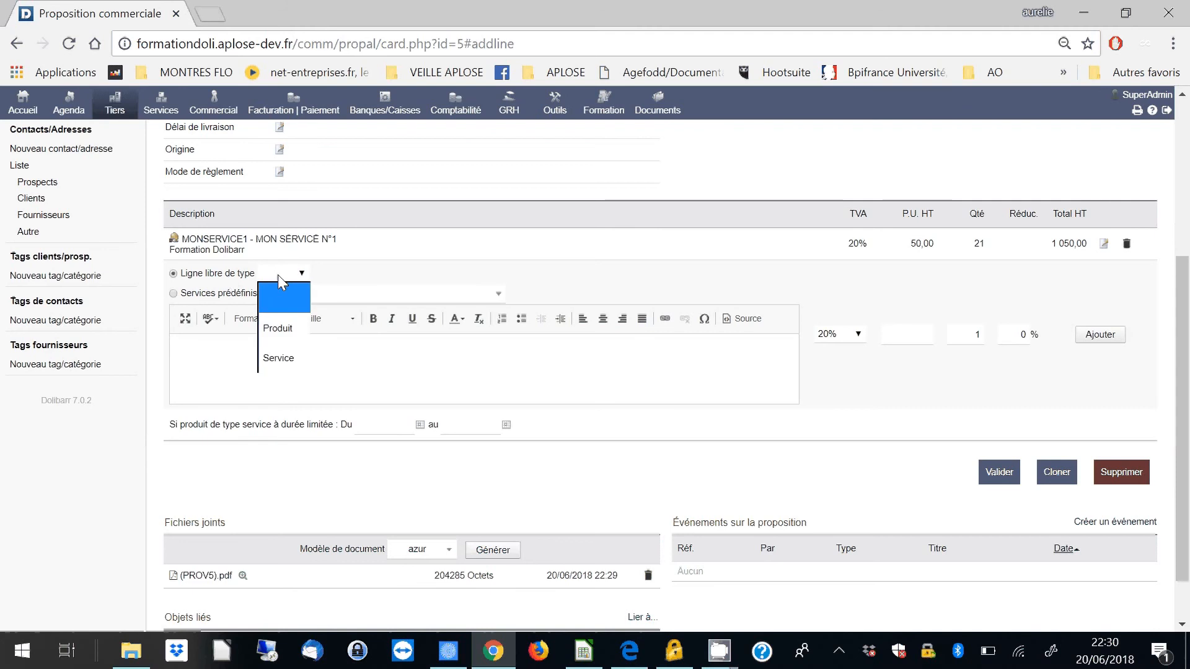
{"action": "left_click", "coordinate": [285, 328]}
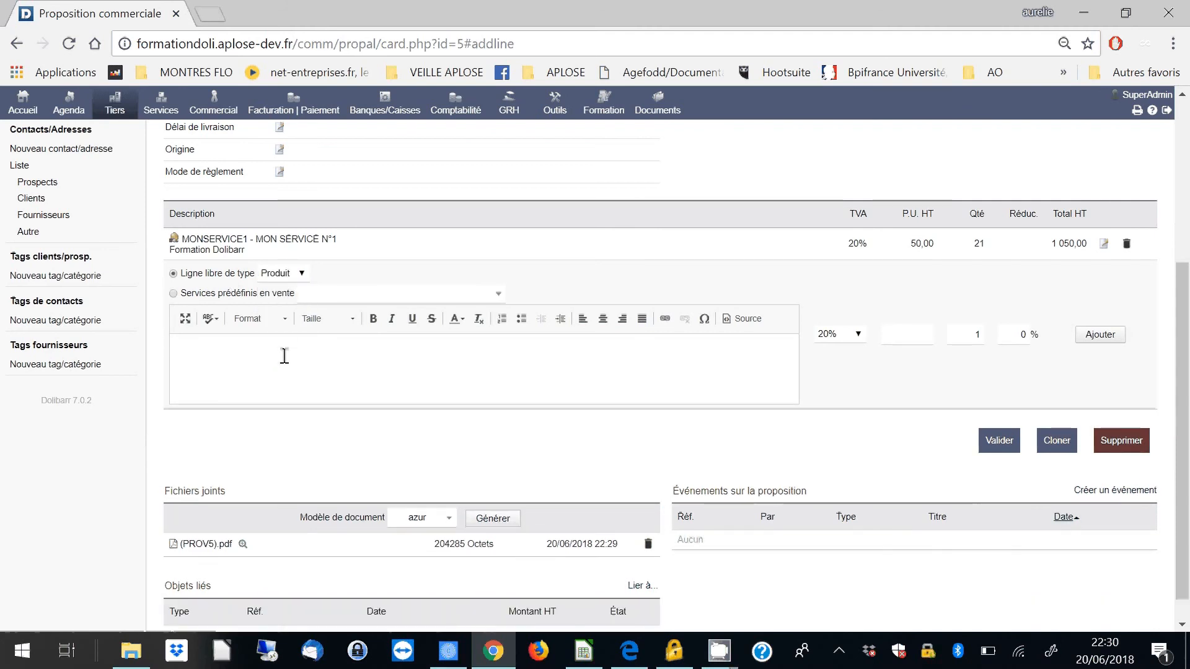
{"action": "type", "text": "Livre"}
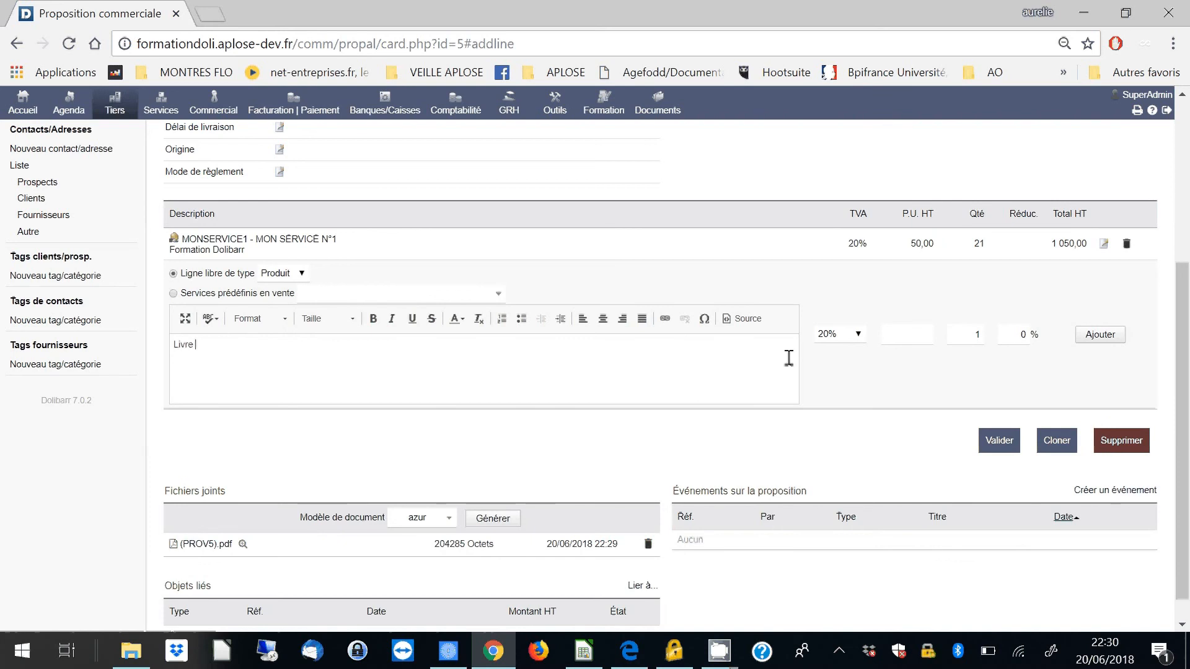
{"action": "left_click", "coordinate": [927, 334]}
{"action": "type", "text": "12"}
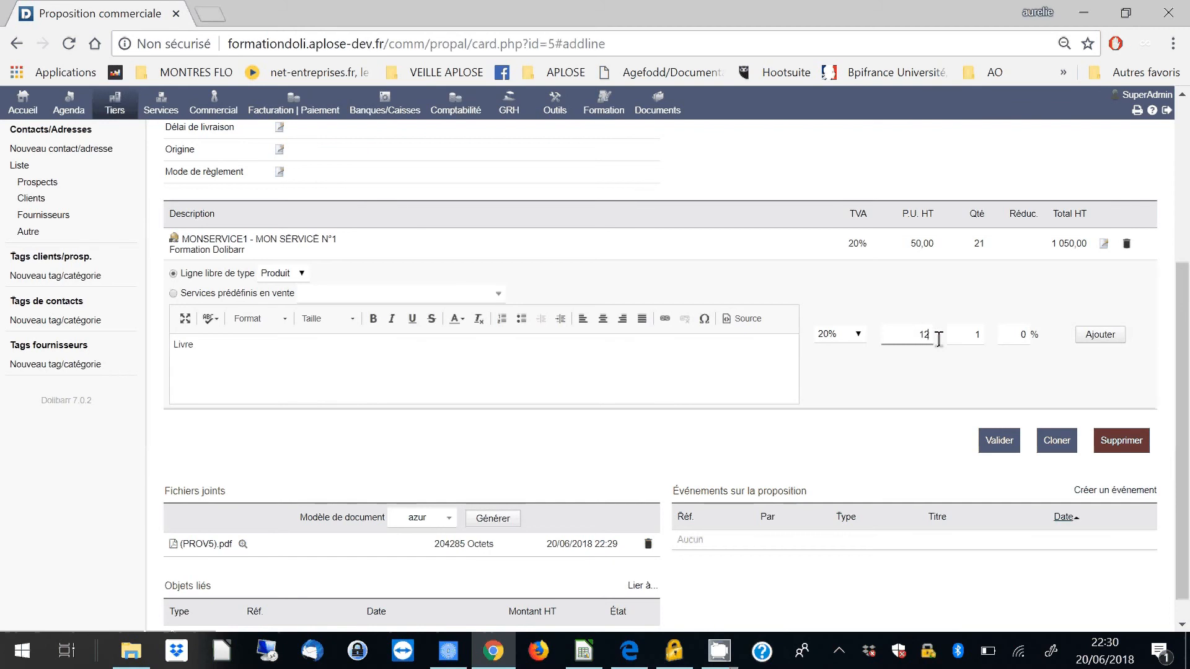
{"action": "left_click", "coordinate": [1101, 336]}
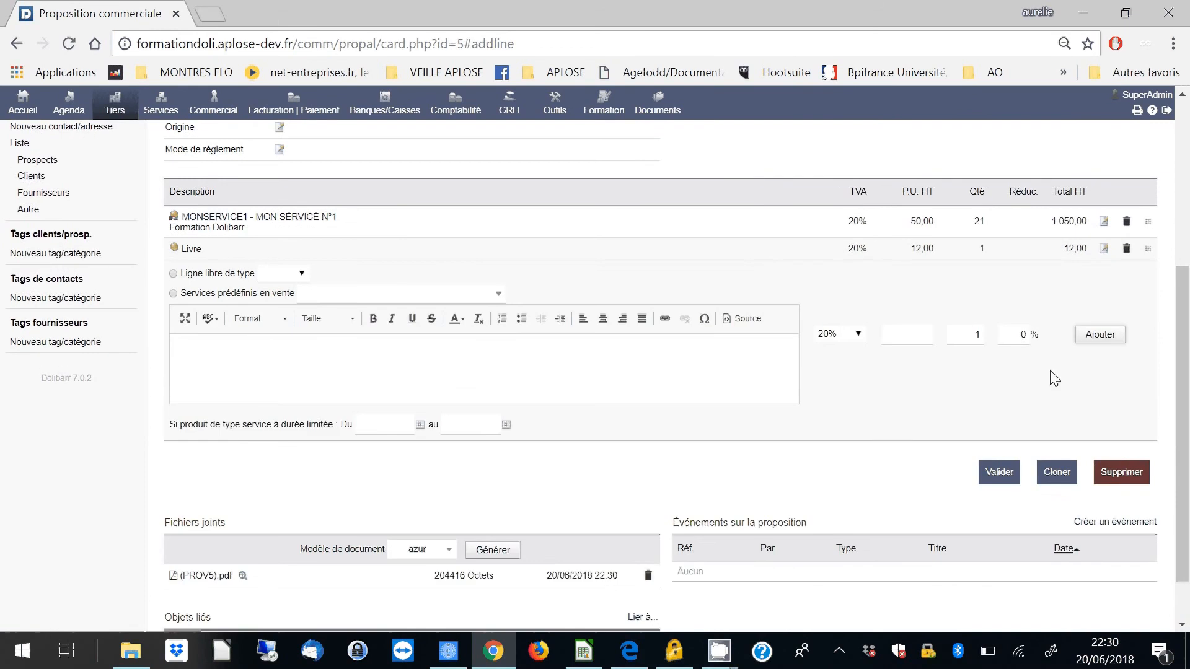
{"action": "scroll", "coordinate": [1053, 378], "scroll_direction": "up", "scroll_amount": 5}
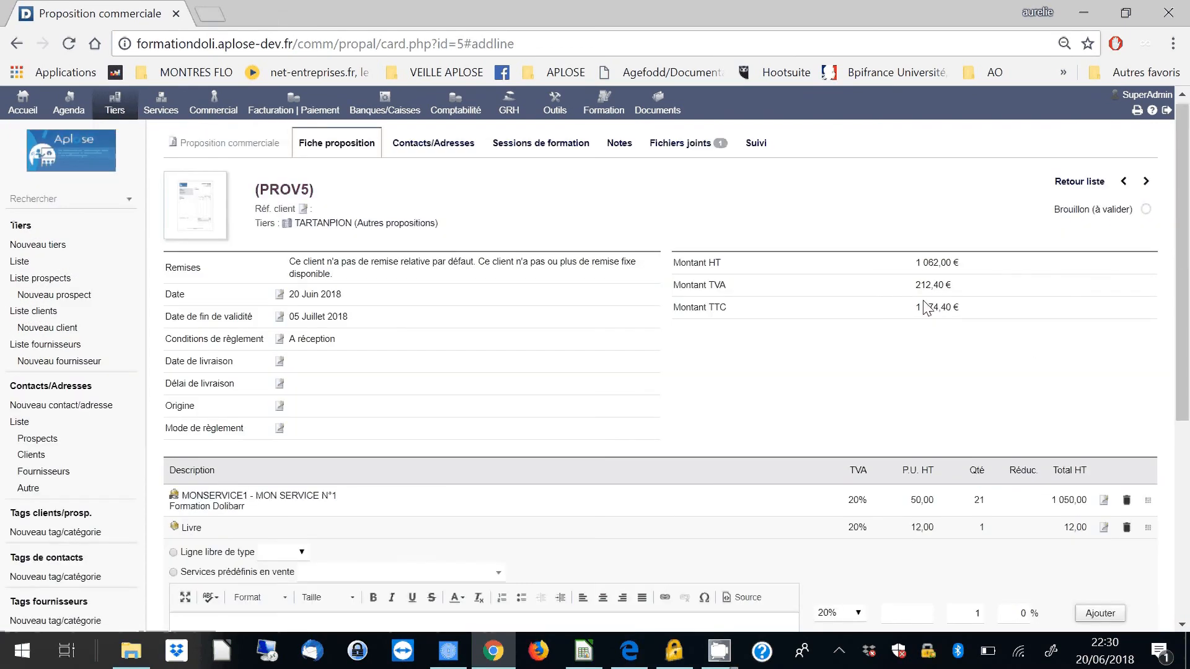
- Check the draft proposal's total amounts, then validate the proposal and confirm the validation
{"action": "left_click_drag", "start_coordinate": [913, 308], "coordinate": [959, 308]}
{"action": "double_click", "coordinate": [936, 263]}
{"action": "scroll", "coordinate": [957, 355], "scroll_direction": "down", "scroll_amount": 4}
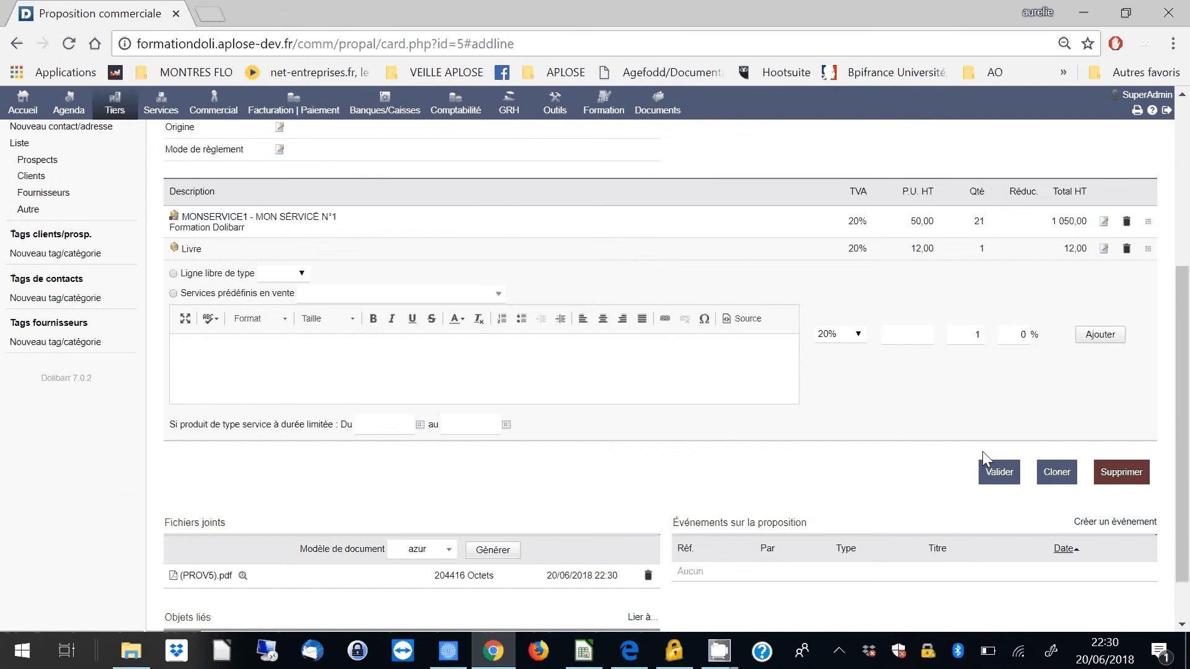
{"action": "left_click", "coordinate": [1000, 485]}
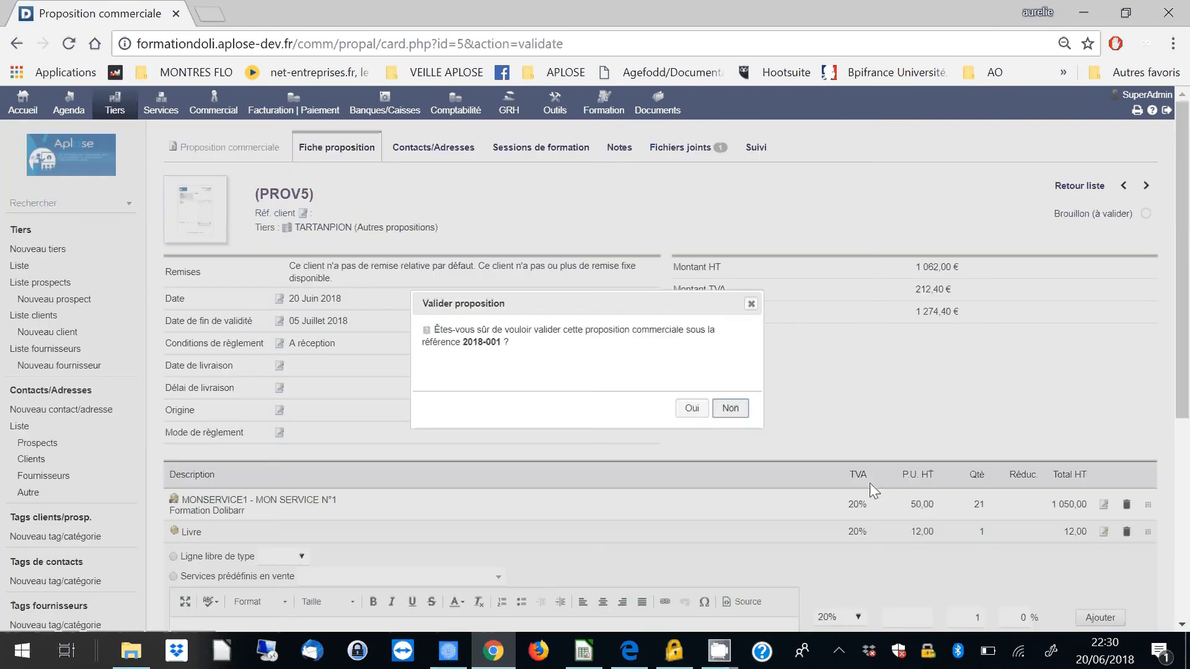
{"action": "left_click", "coordinate": [692, 408]}
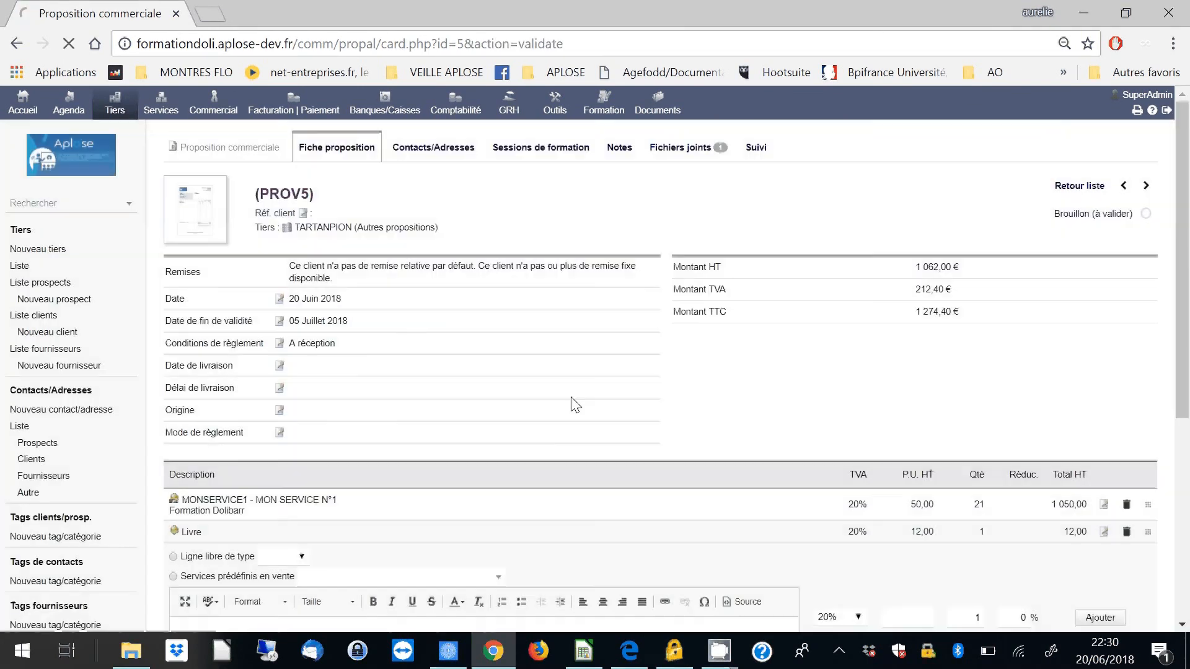
- Download the validated proposal's PDF from its attached files and open it
{"action": "scroll", "coordinate": [268, 509], "scroll_direction": "down", "scroll_amount": 1}
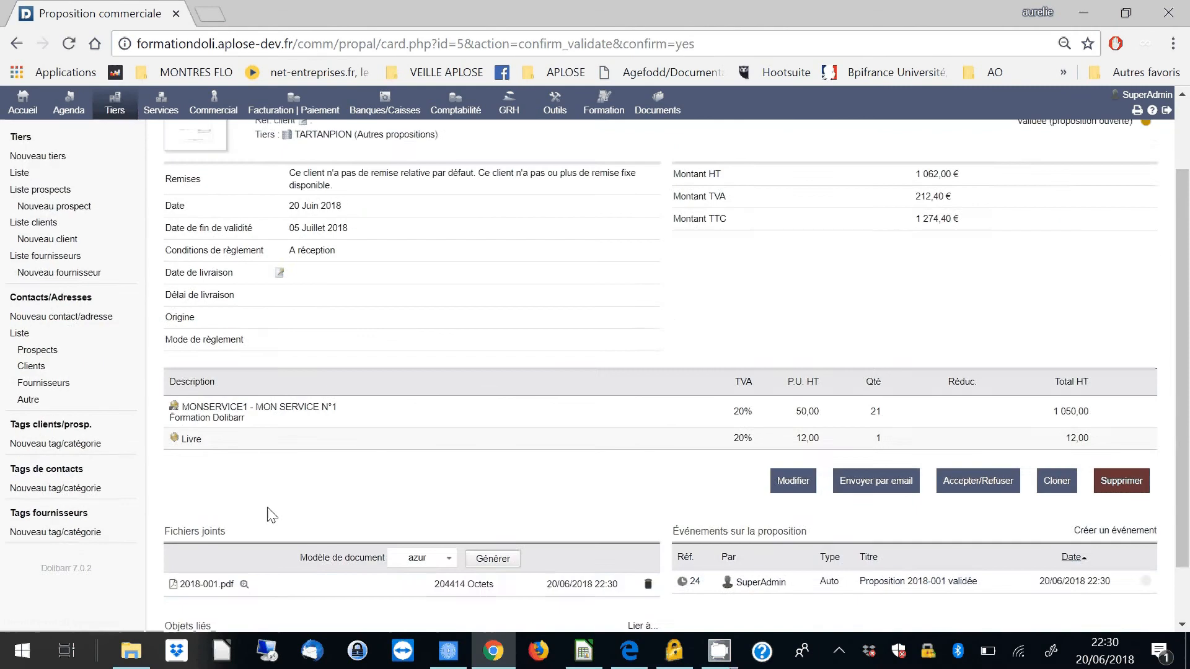
{"action": "scroll", "coordinate": [272, 514], "scroll_direction": "down", "scroll_amount": 1}
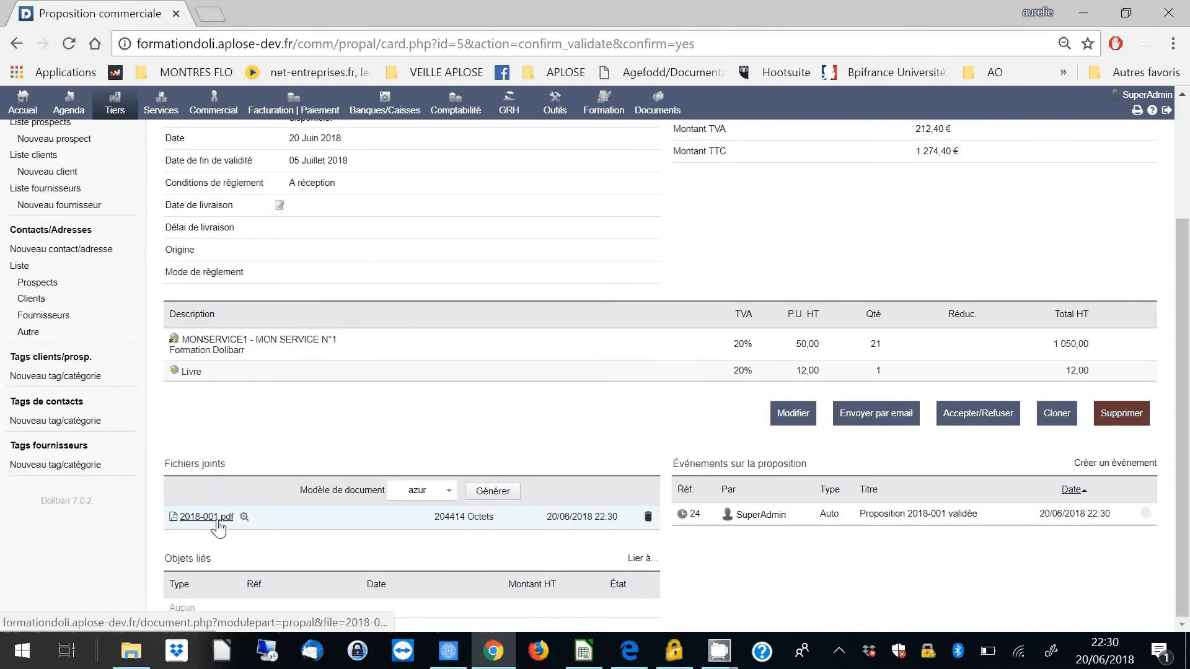
{"action": "left_click", "coordinate": [206, 517]}
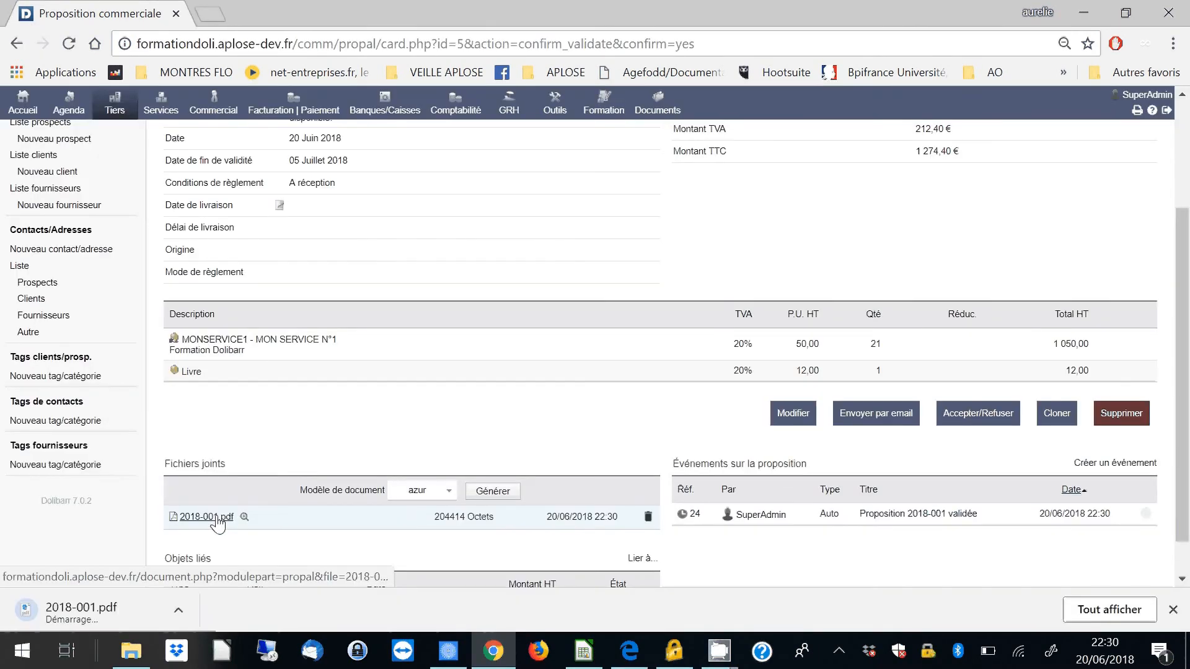
{"action": "left_click", "coordinate": [103, 614]}
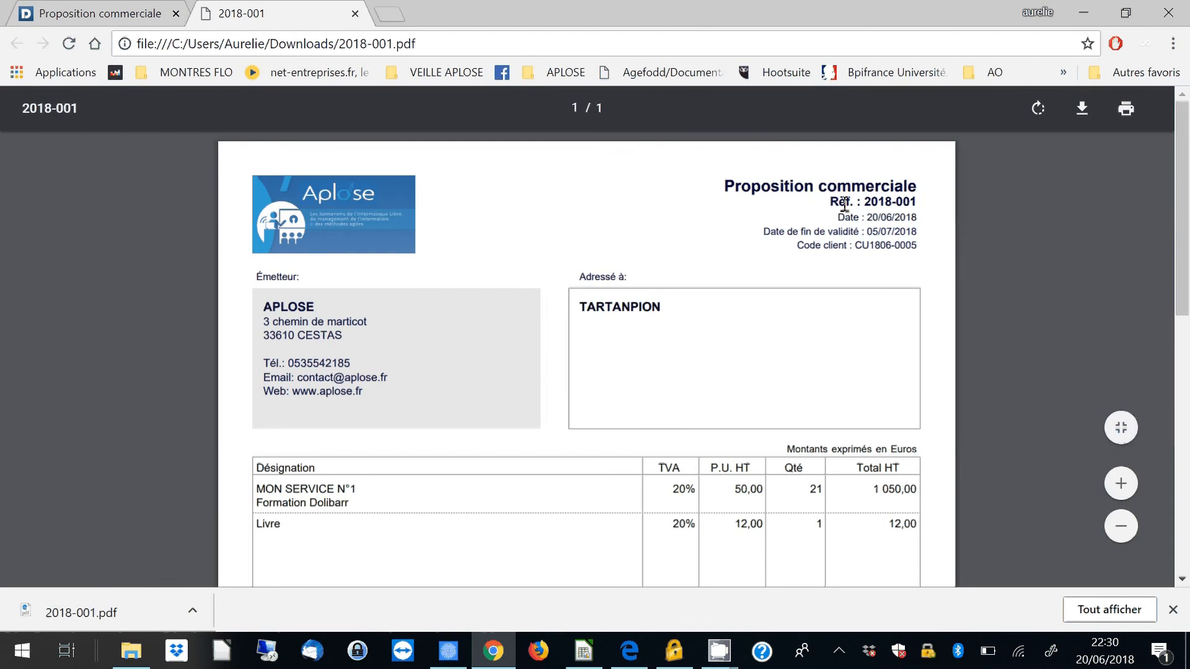
- Review the proposal PDF: reference and dates, issuer and recipient, line items, totals, payment terms, signature box and company footer
{"action": "left_click_drag", "start_coordinate": [831, 202], "coordinate": [917, 246]}
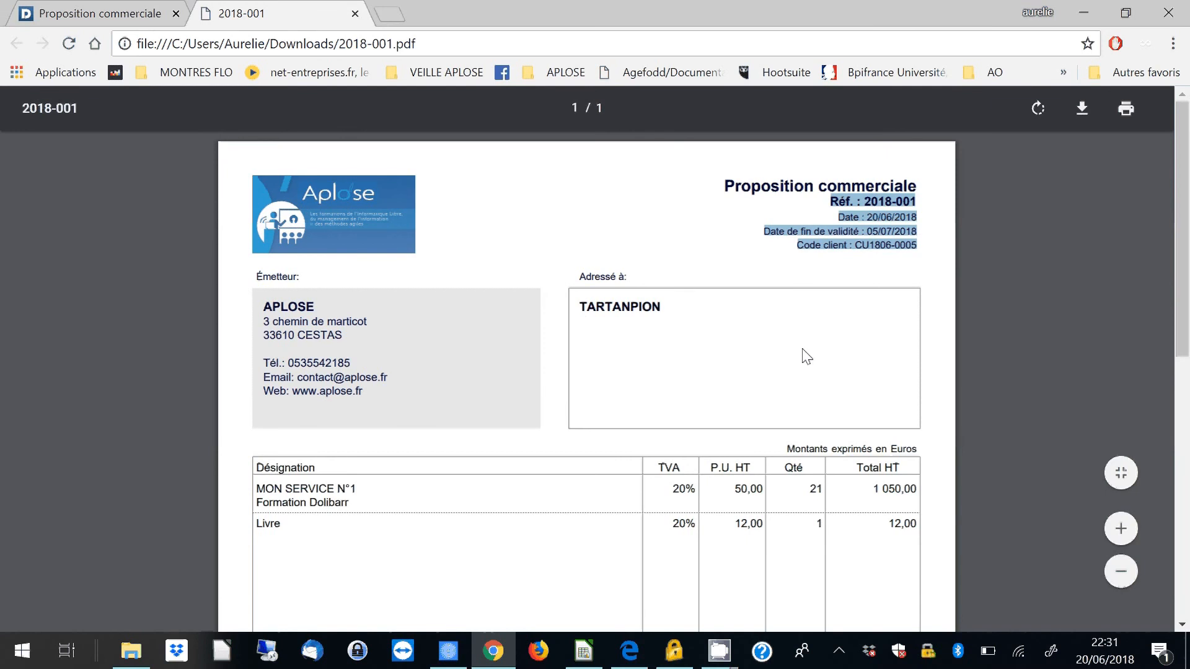
{"action": "scroll", "coordinate": [704, 335], "scroll_direction": "down", "scroll_amount": 3}
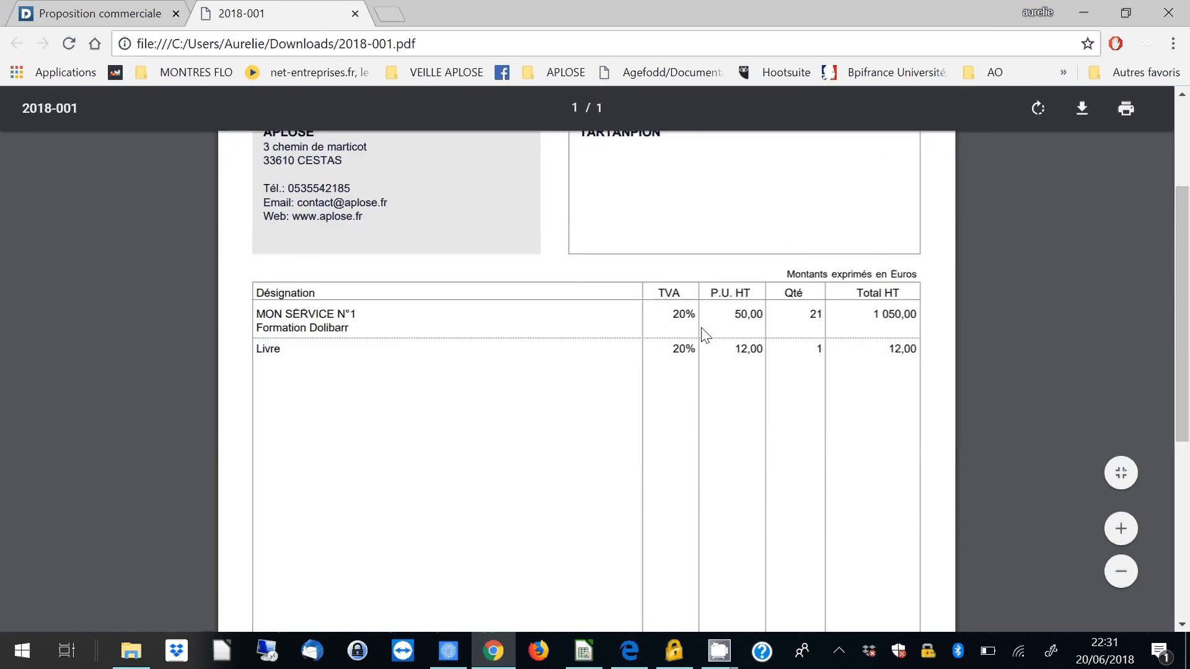
{"action": "scroll", "coordinate": [729, 406], "scroll_direction": "down", "scroll_amount": 2}
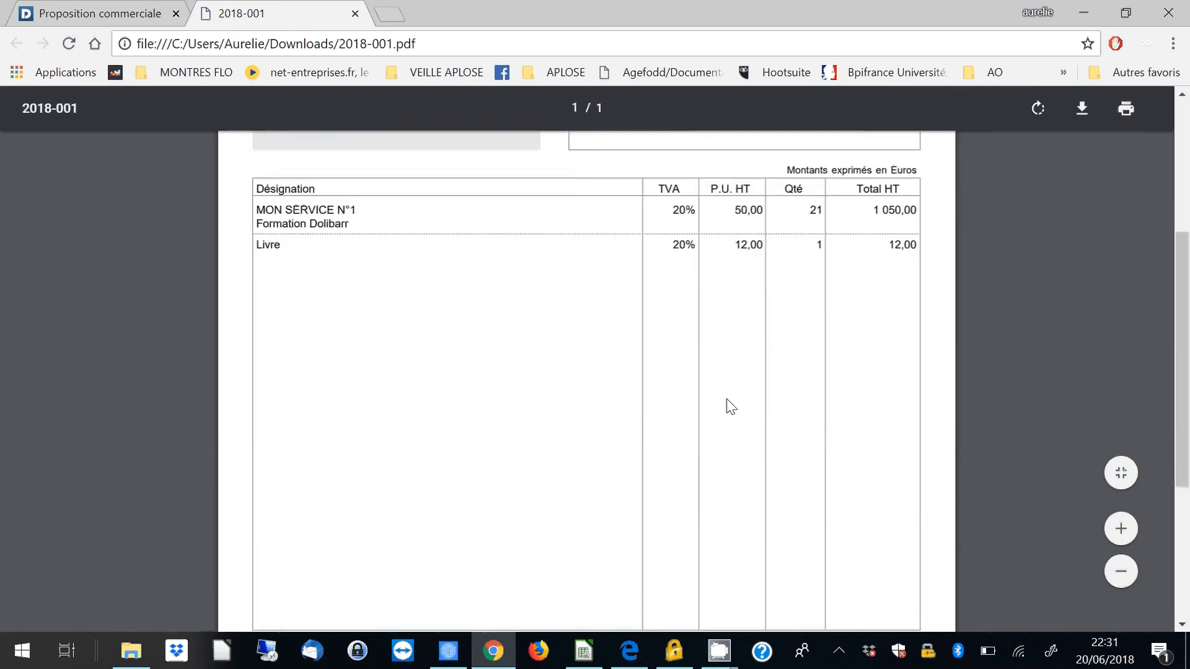
{"action": "scroll", "coordinate": [731, 406], "scroll_direction": "down", "scroll_amount": 5}
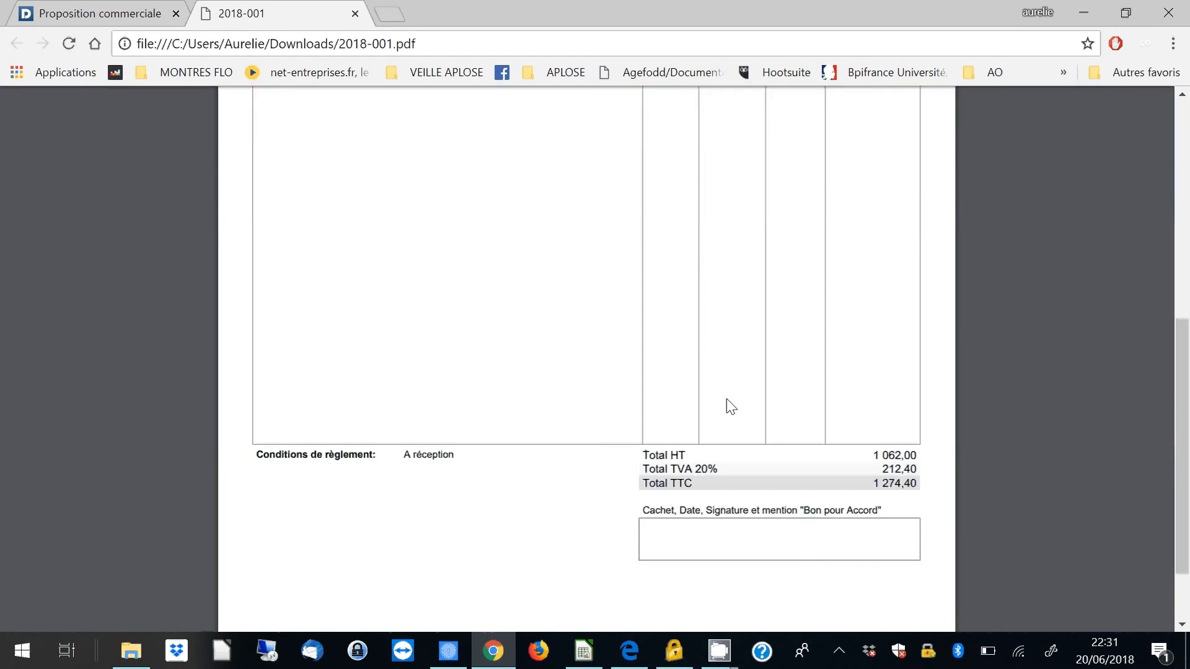
{"action": "scroll", "coordinate": [728, 404], "scroll_direction": "down", "scroll_amount": 2}
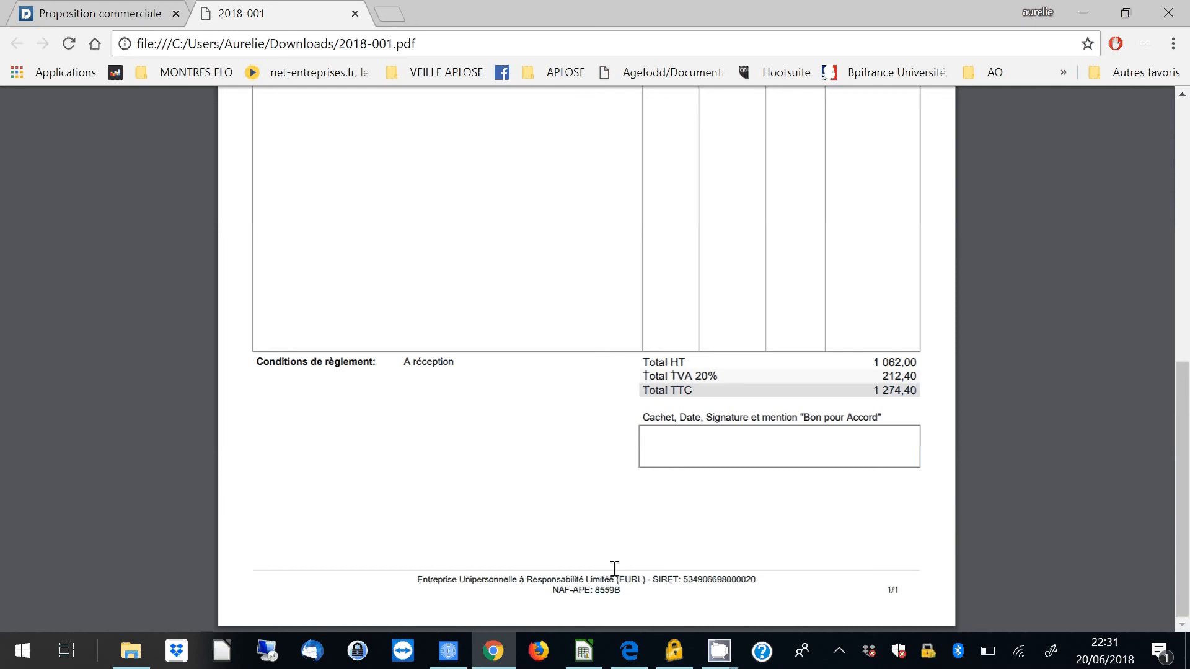
{"action": "scroll", "coordinate": [536, 414], "scroll_direction": "up", "scroll_amount": 10}
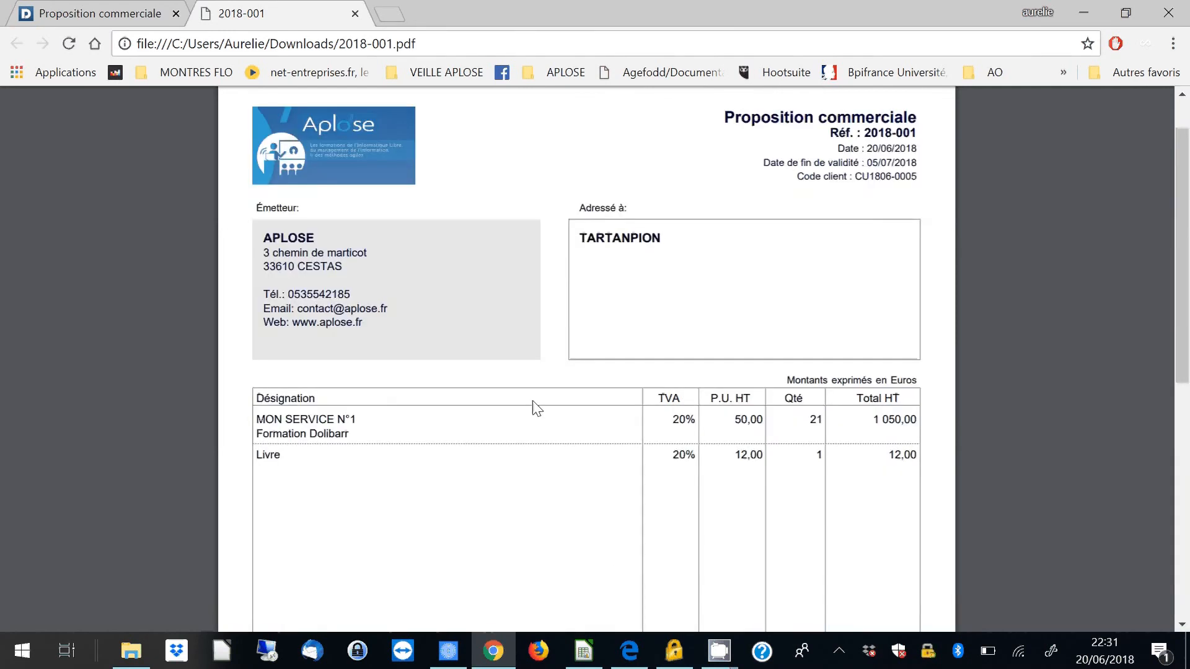
- Return to the proposal's record and set its acceptance status to "Signée (à facturer)", leaving the note empty
{"action": "left_click", "coordinate": [147, 16]}
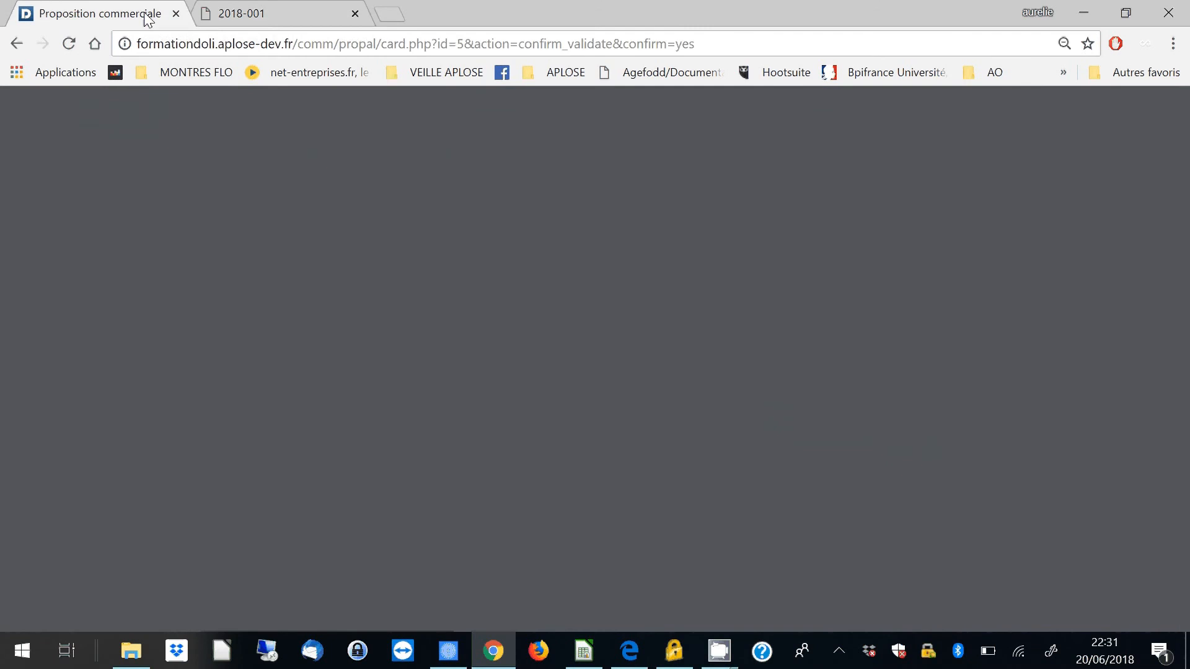
{"action": "scroll", "coordinate": [635, 444], "scroll_direction": "up", "scroll_amount": 3}
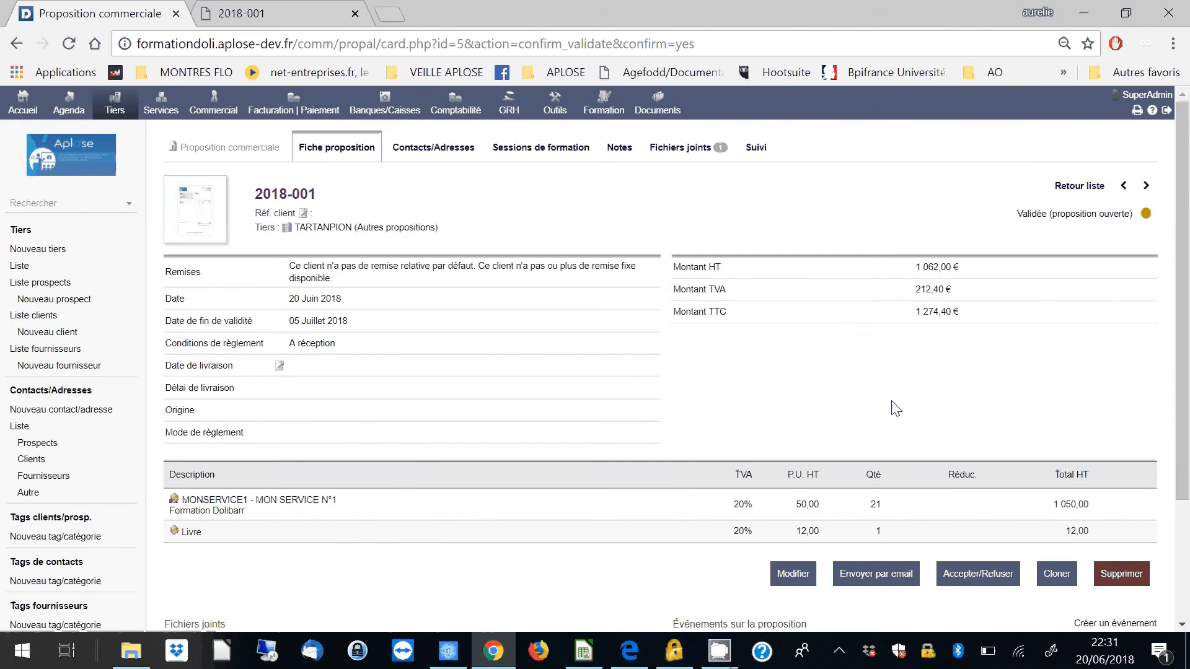
{"action": "scroll", "coordinate": [1034, 476], "scroll_direction": "down", "scroll_amount": 2}
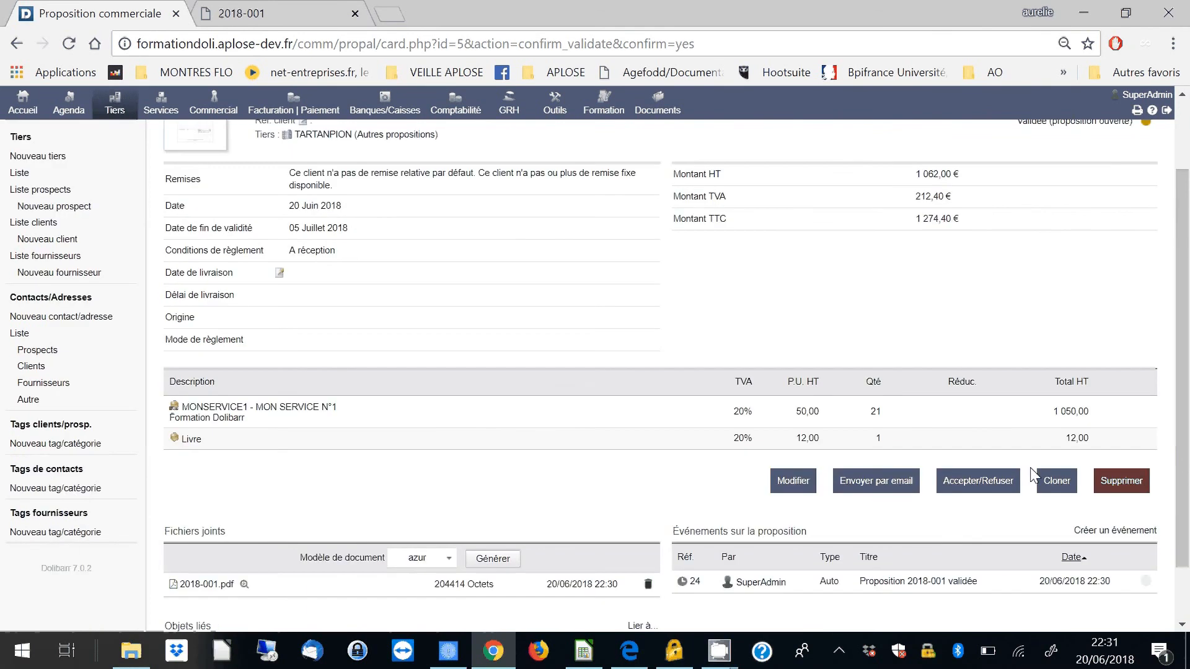
{"action": "left_click", "coordinate": [974, 493]}
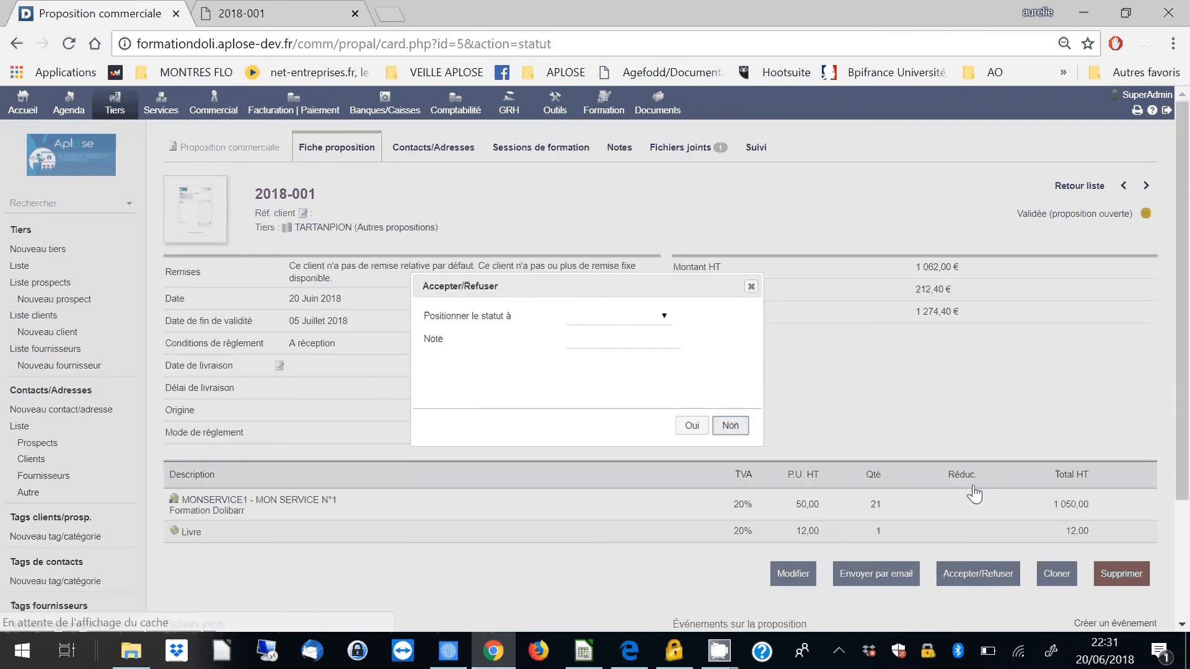
{"action": "left_click", "coordinate": [638, 316]}
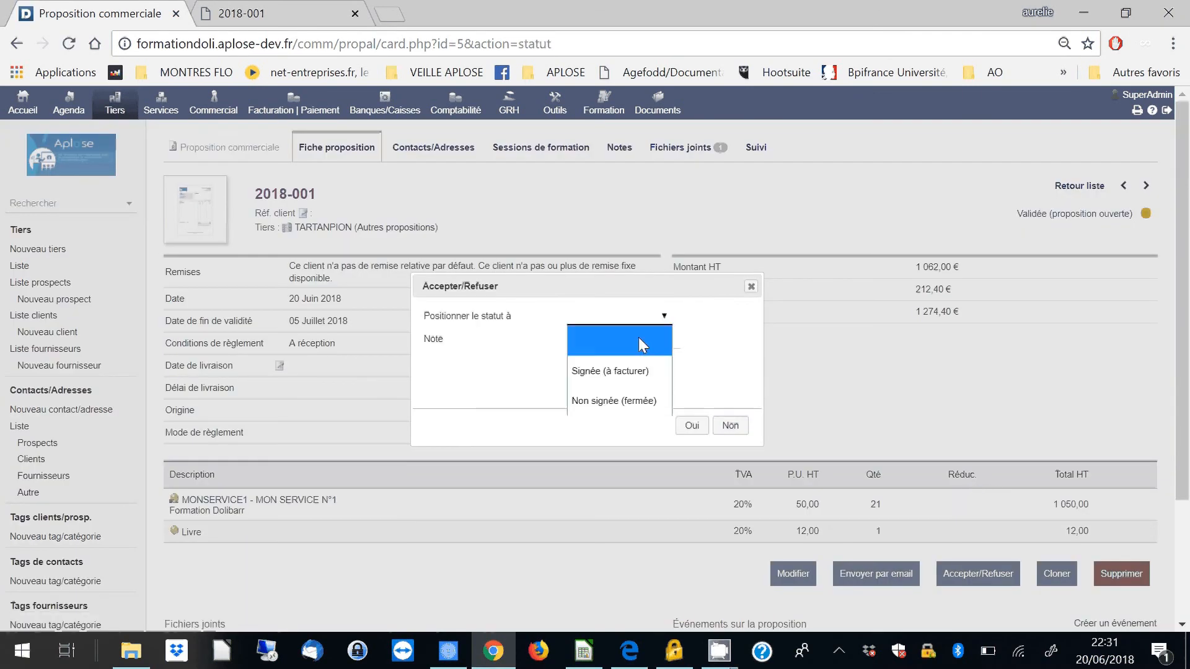
{"action": "left_click", "coordinate": [619, 373]}
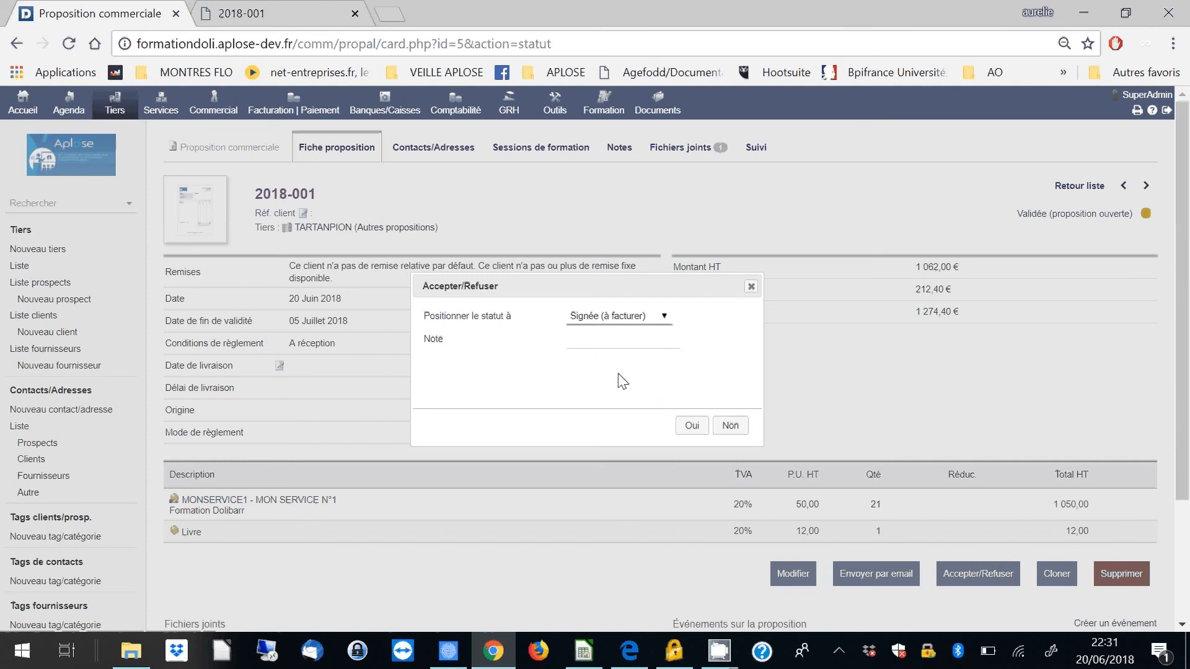
{"action": "left_click", "coordinate": [693, 427]}
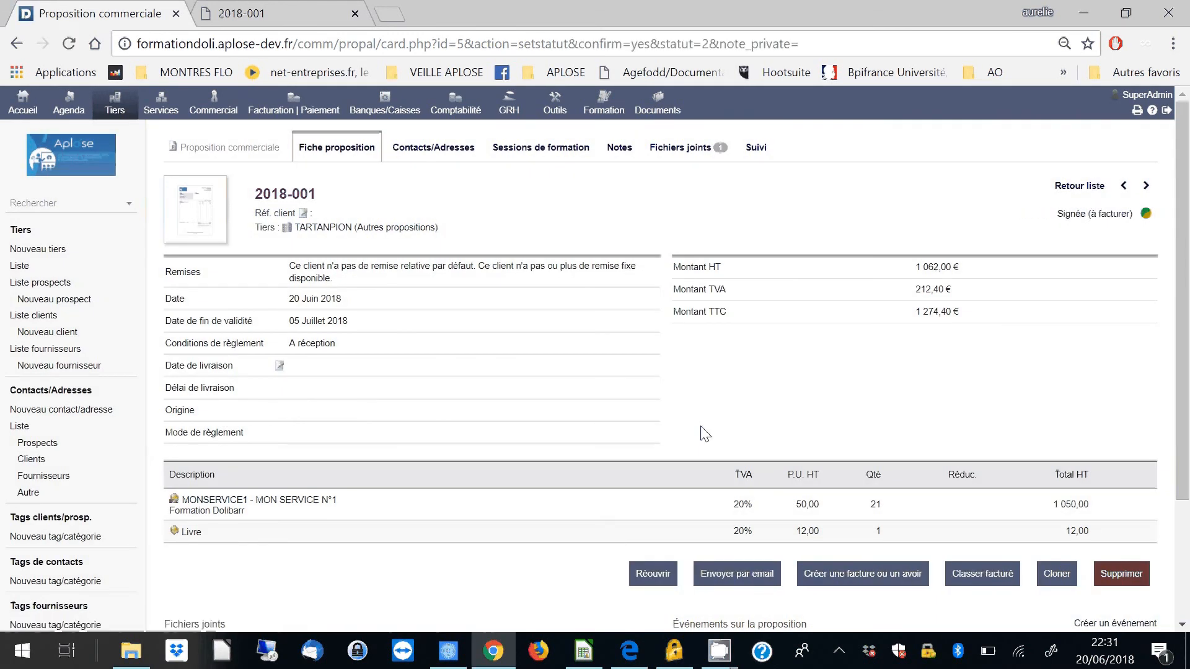
- Start a standard invoice from the signed proposal, with the current date 20/06/2018 as invoice date and payment terms "A réception"
{"action": "scroll", "coordinate": [707, 433], "scroll_direction": "down", "scroll_amount": 2}
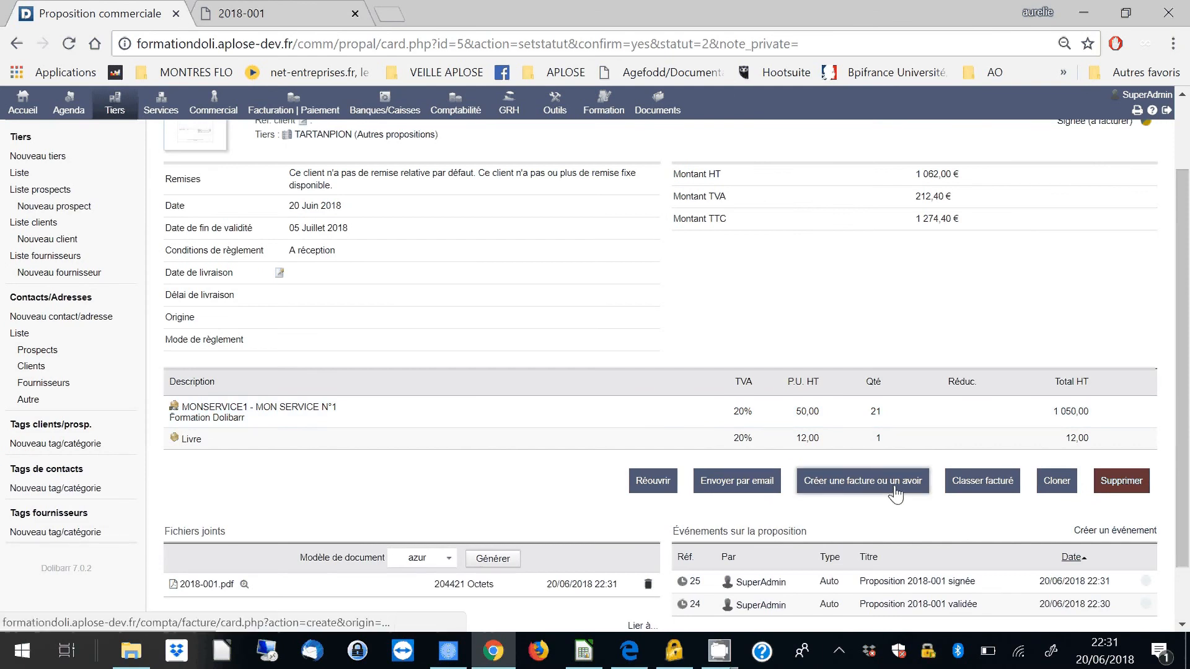
{"action": "left_click", "coordinate": [834, 495]}
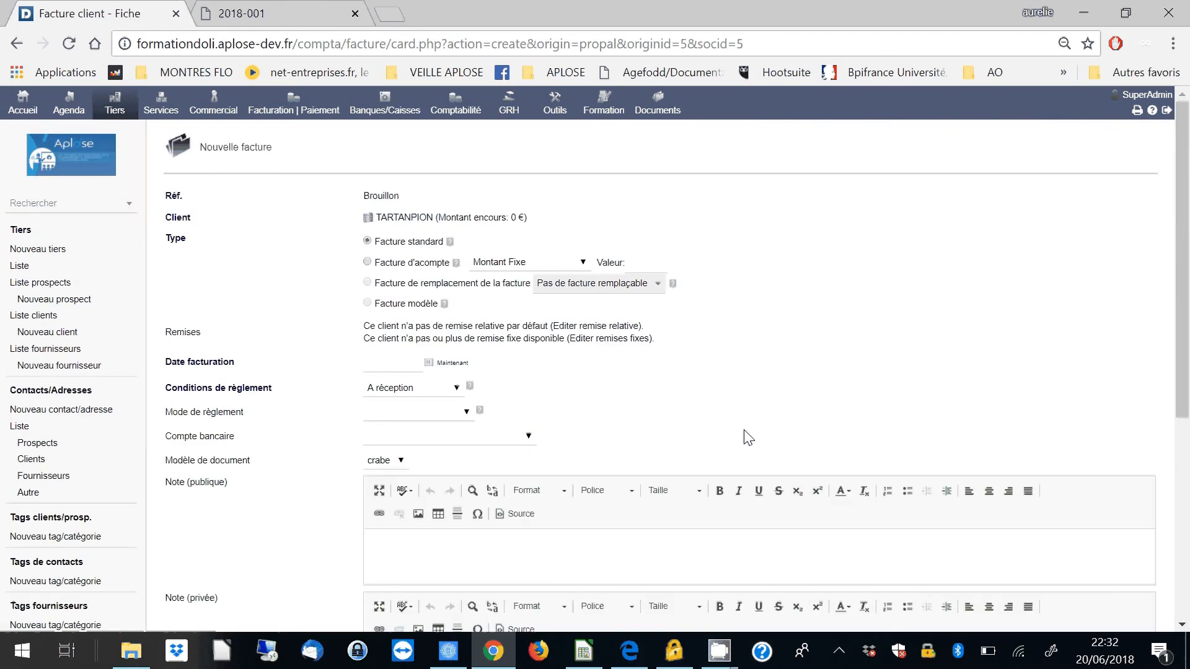
{"action": "scroll", "coordinate": [524, 335], "scroll_direction": "down", "scroll_amount": 3}
{"action": "scroll", "coordinate": [374, 167], "scroll_direction": "up", "scroll_amount": 2}
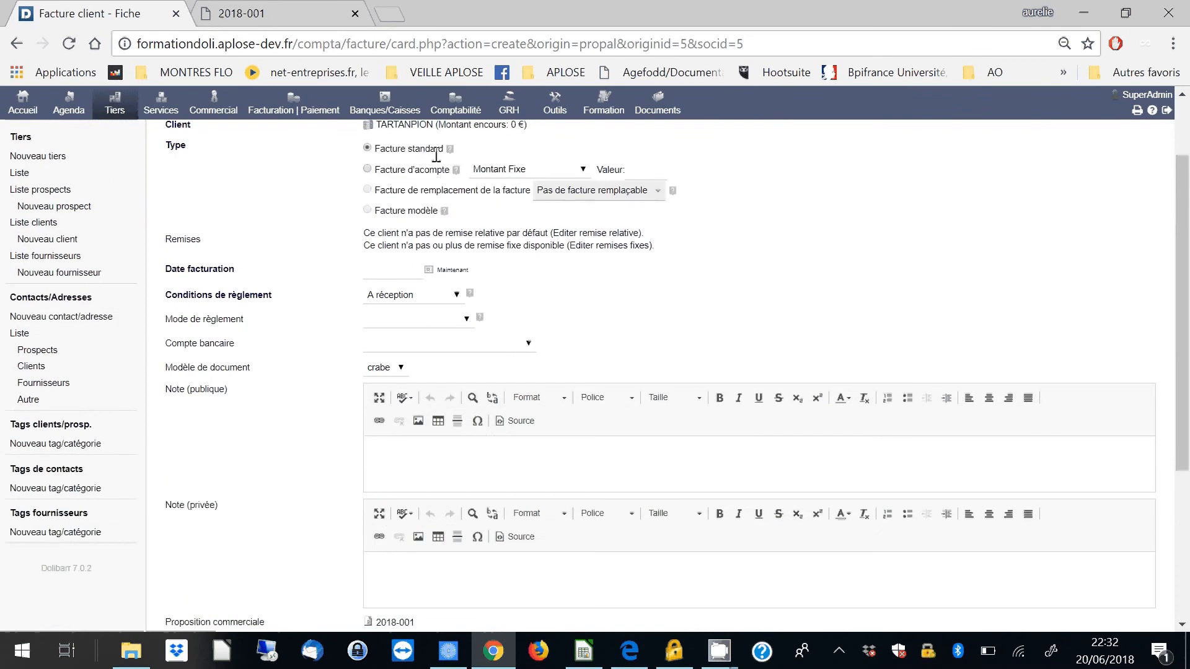
{"action": "left_click", "coordinate": [452, 271]}
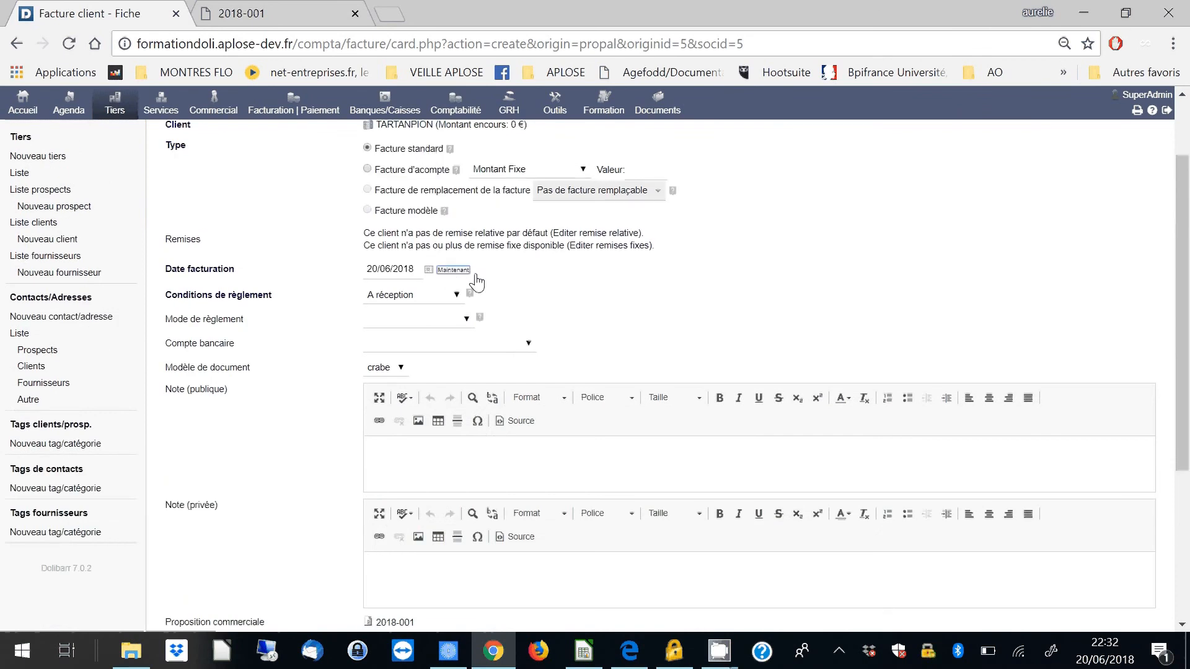
{"action": "left_click", "coordinate": [455, 295]}
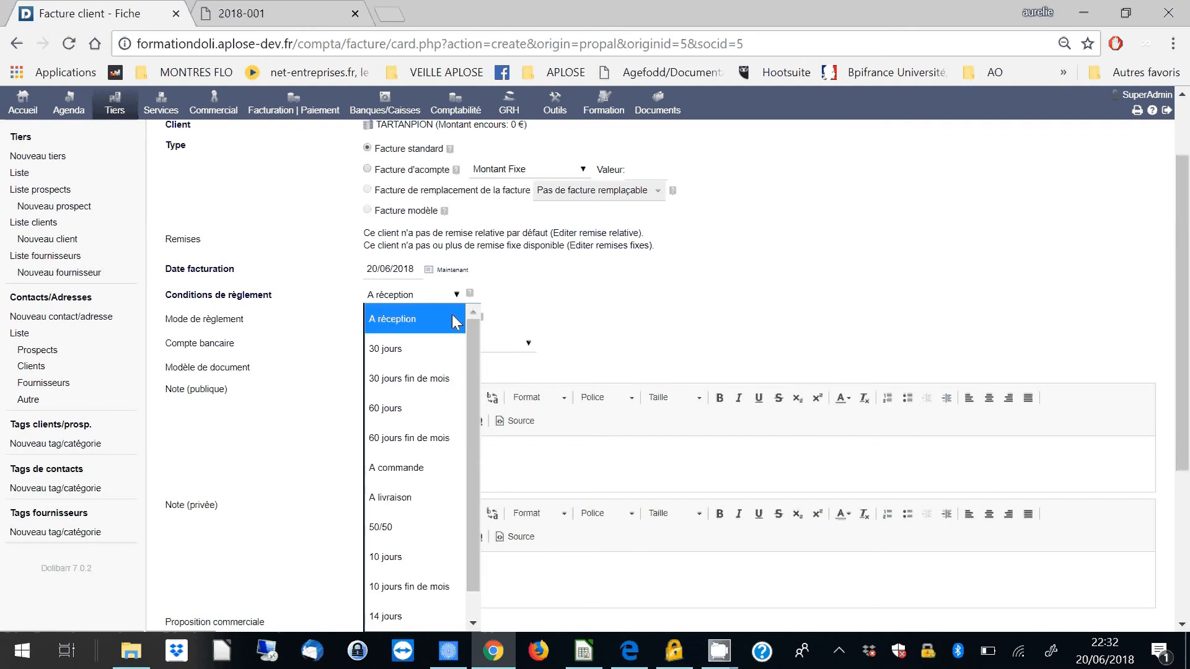
{"action": "left_click", "coordinate": [397, 330]}
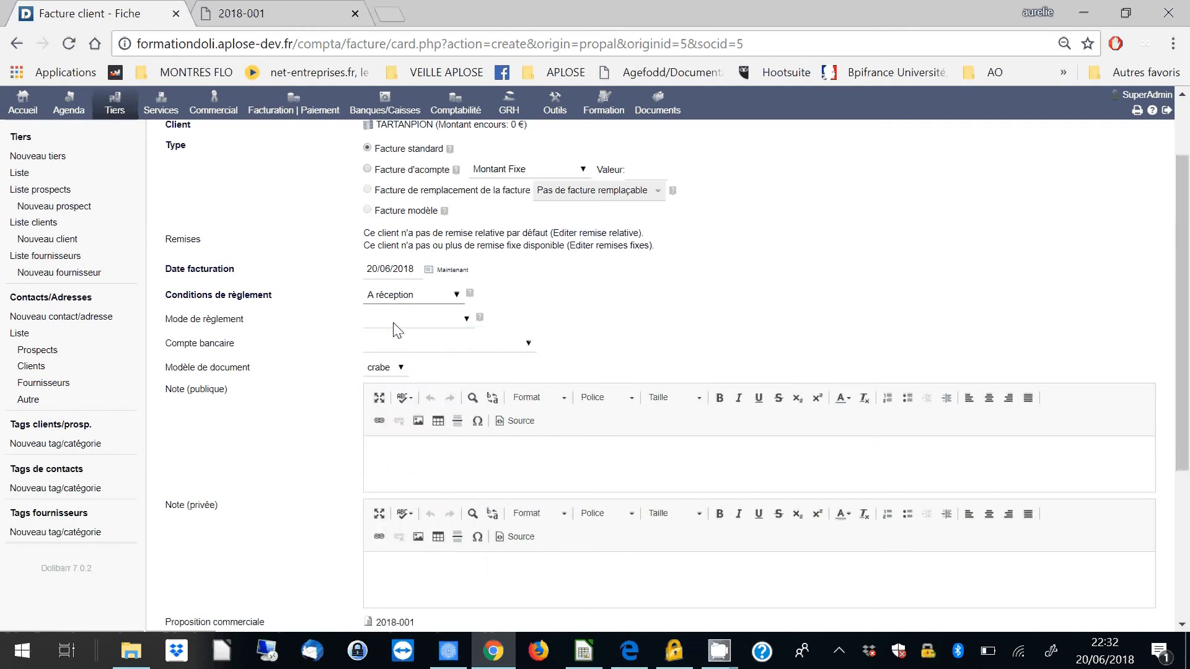
- Set the invoice's payment method to "Virement bancaire" and its bank account to "MONPREMIER COMPTEBANCAIRE"
{"action": "left_click", "coordinate": [393, 321]}
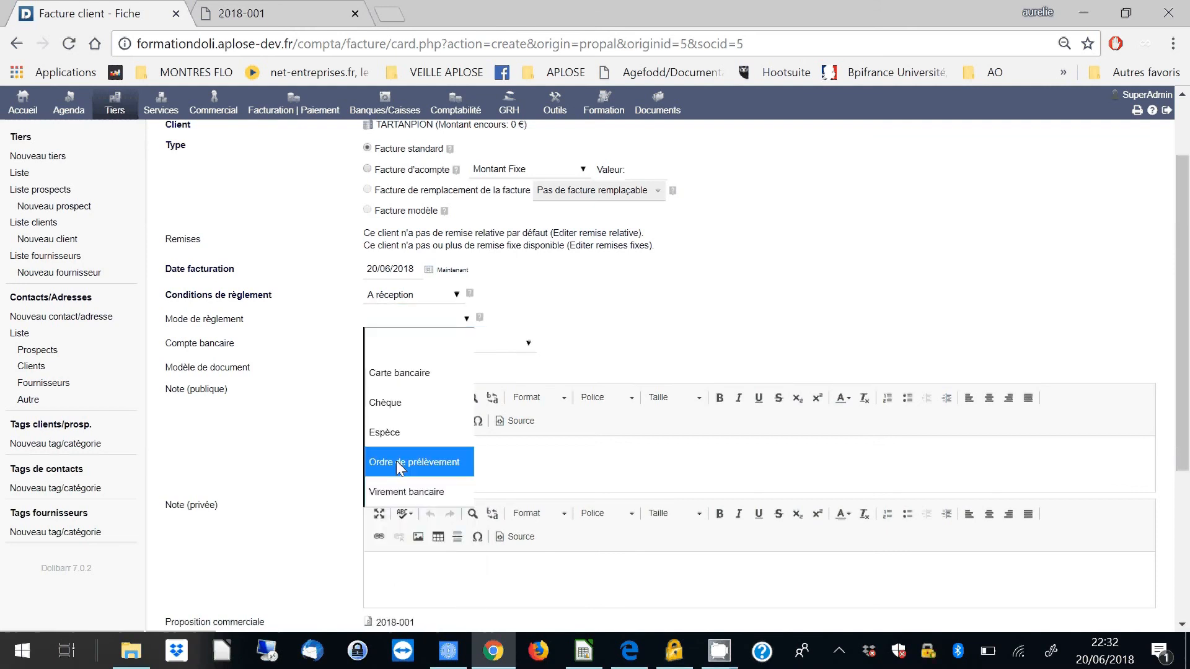
{"action": "left_click", "coordinate": [405, 493]}
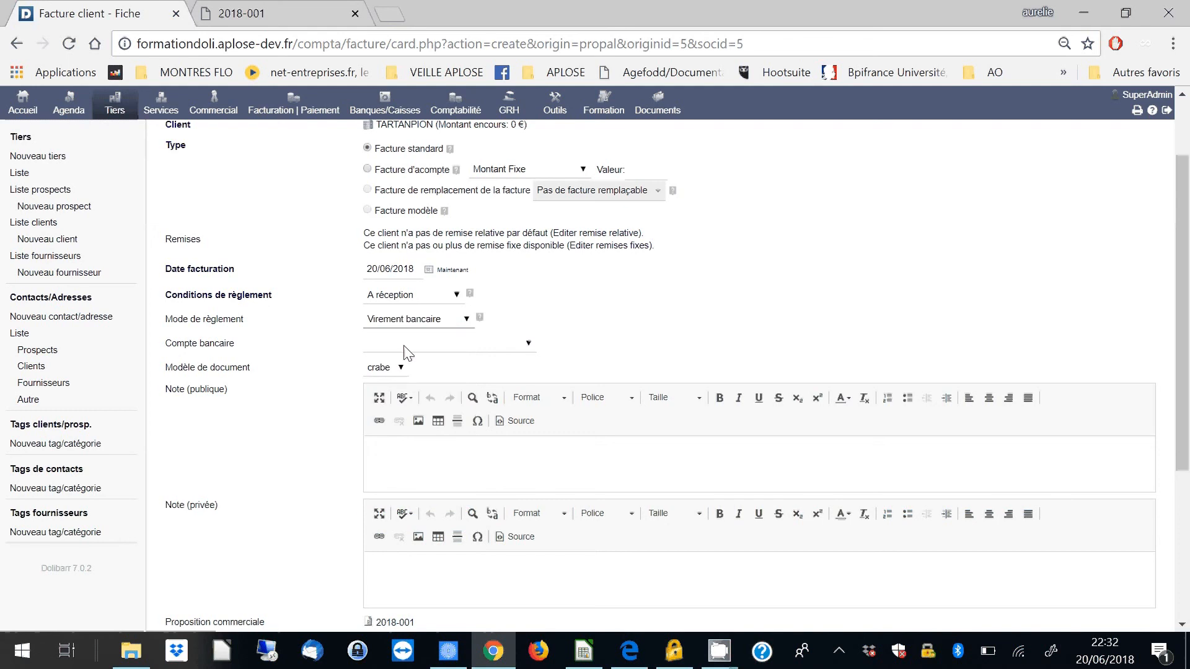
{"action": "left_click", "coordinate": [404, 344]}
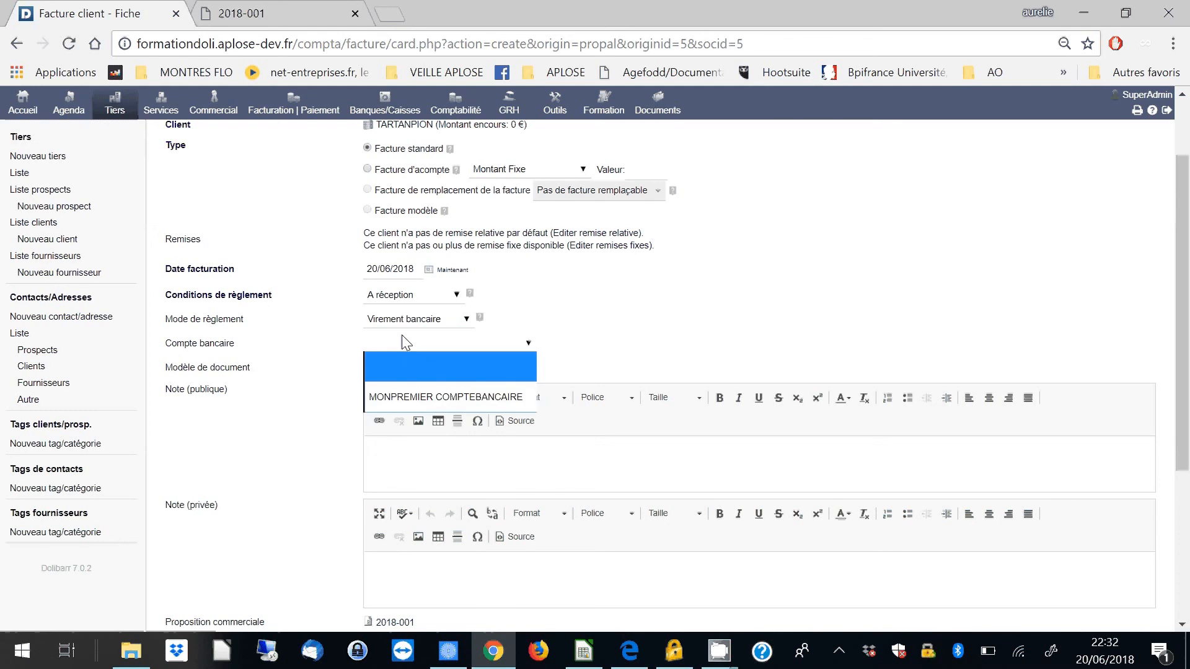
{"action": "left_click", "coordinate": [408, 398]}
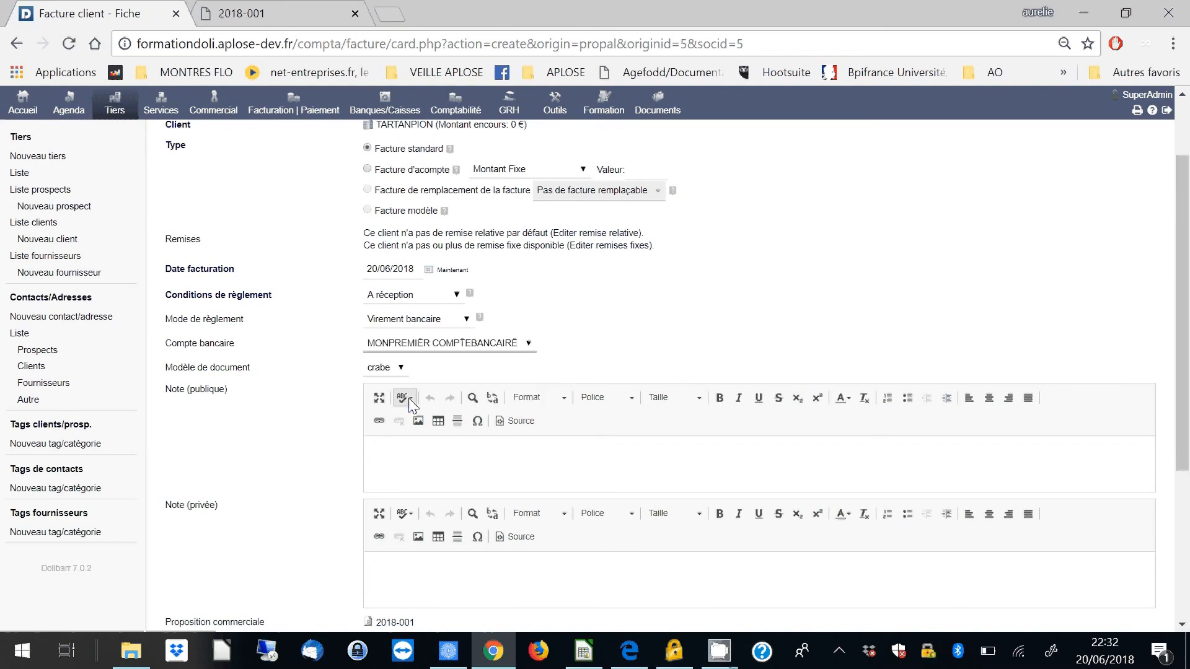
- Leave the public and private notes empty, check the totals carried over from the proposal, and create the draft invoice
{"action": "left_click", "coordinate": [444, 470]}
{"action": "scroll", "coordinate": [458, 473], "scroll_direction": "down", "scroll_amount": 3}
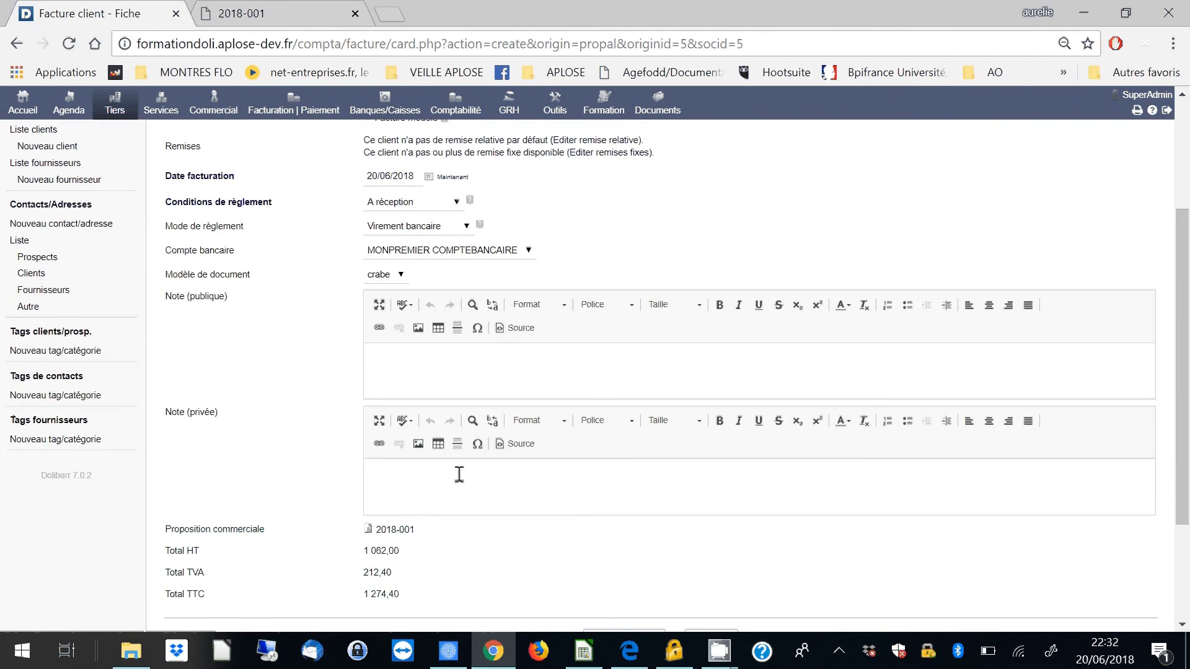
{"action": "scroll", "coordinate": [459, 474], "scroll_direction": "down", "scroll_amount": 3}
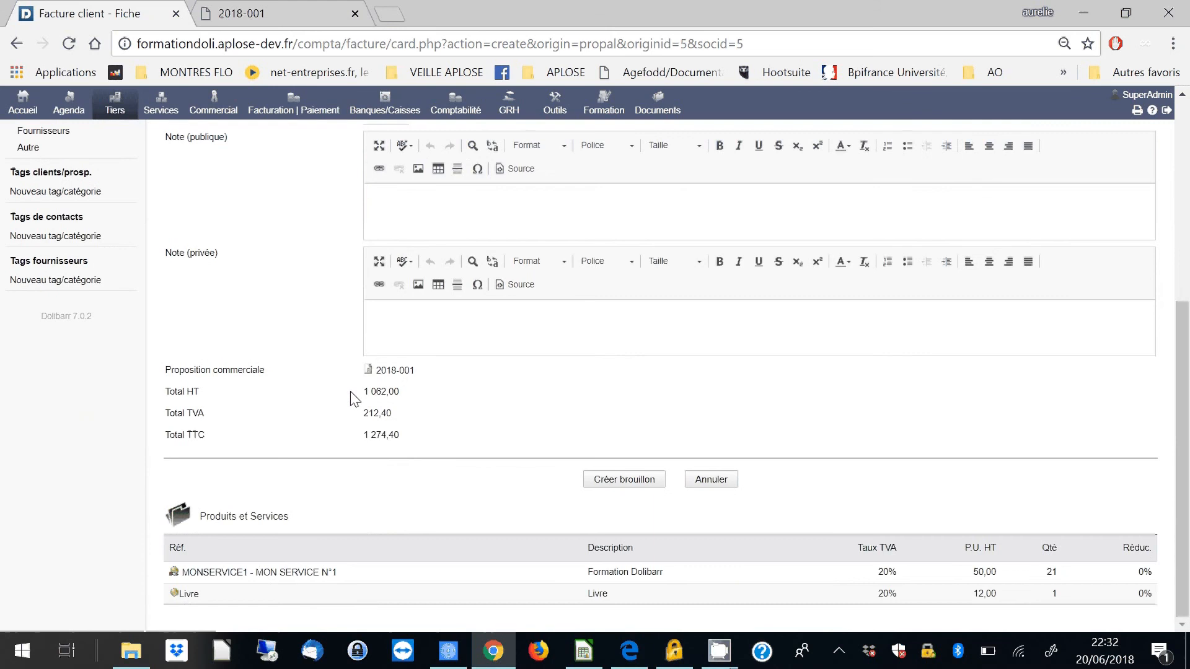
{"action": "left_click_drag", "start_coordinate": [349, 396], "coordinate": [423, 436]}
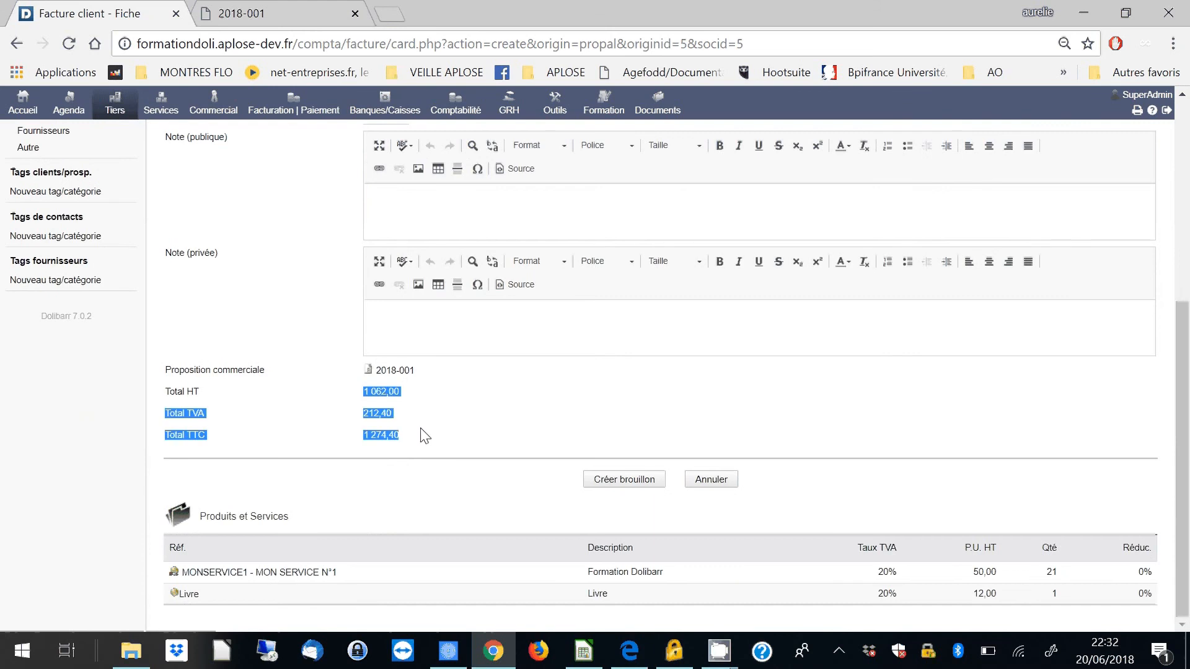
{"action": "left_click", "coordinate": [624, 484]}
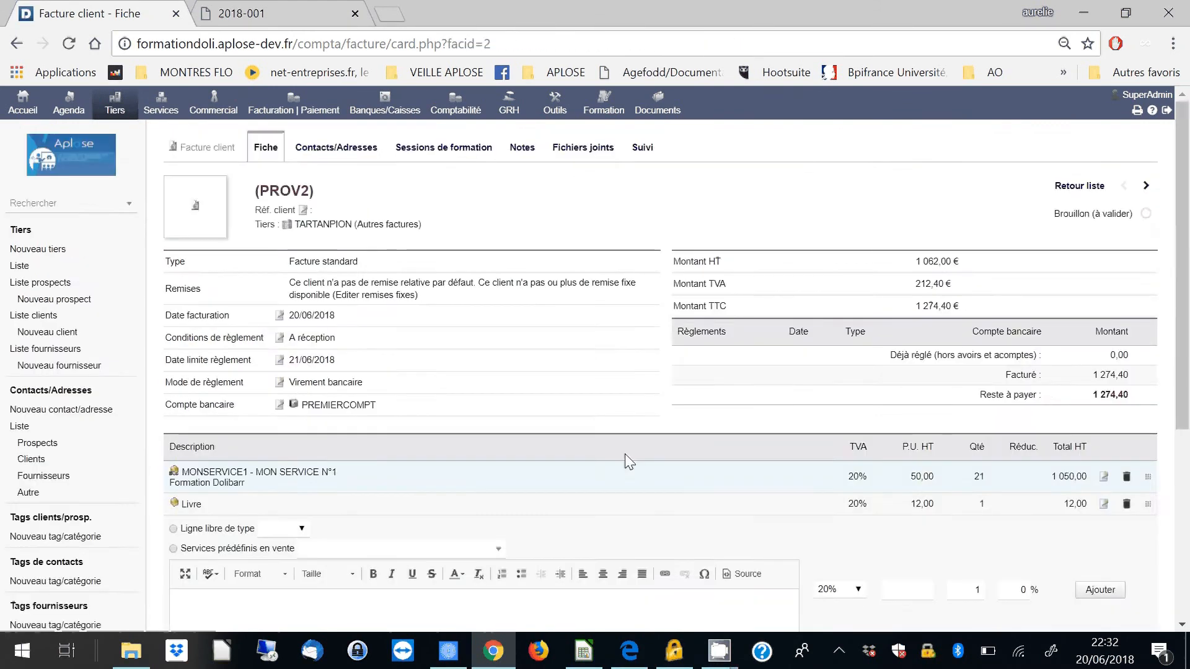
- Validate the draft customer invoice for TARTANPION and accept the proposed reference
{"action": "scroll", "coordinate": [624, 457], "scroll_direction": "down", "scroll_amount": 7}
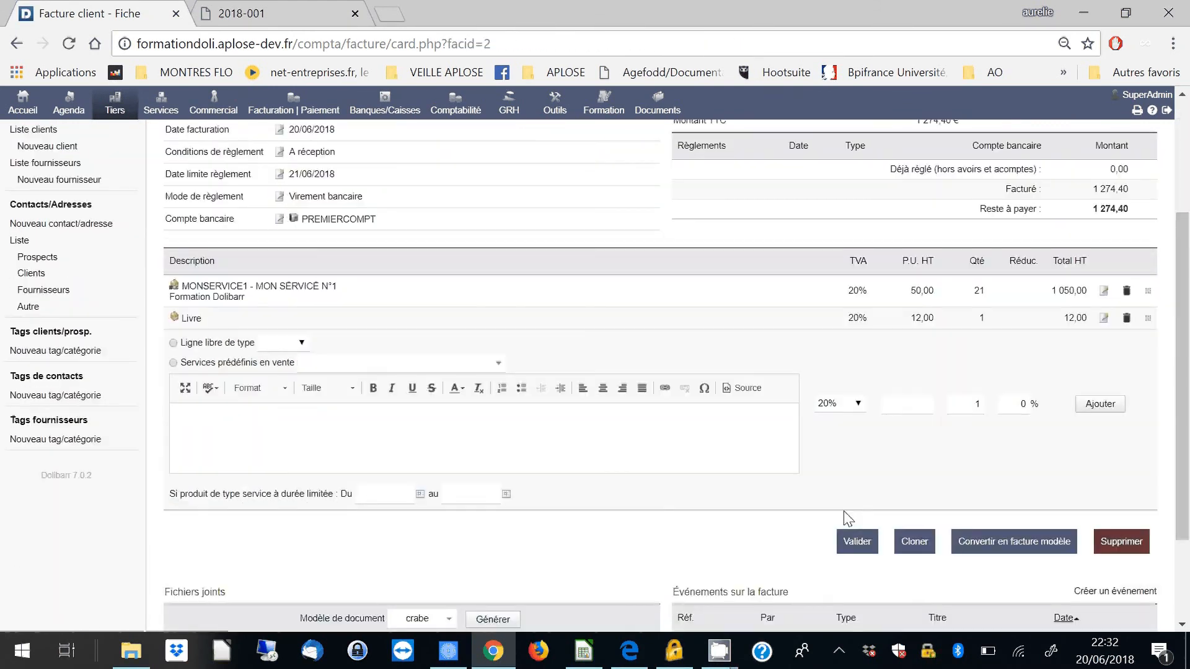
{"action": "left_click", "coordinate": [856, 543]}
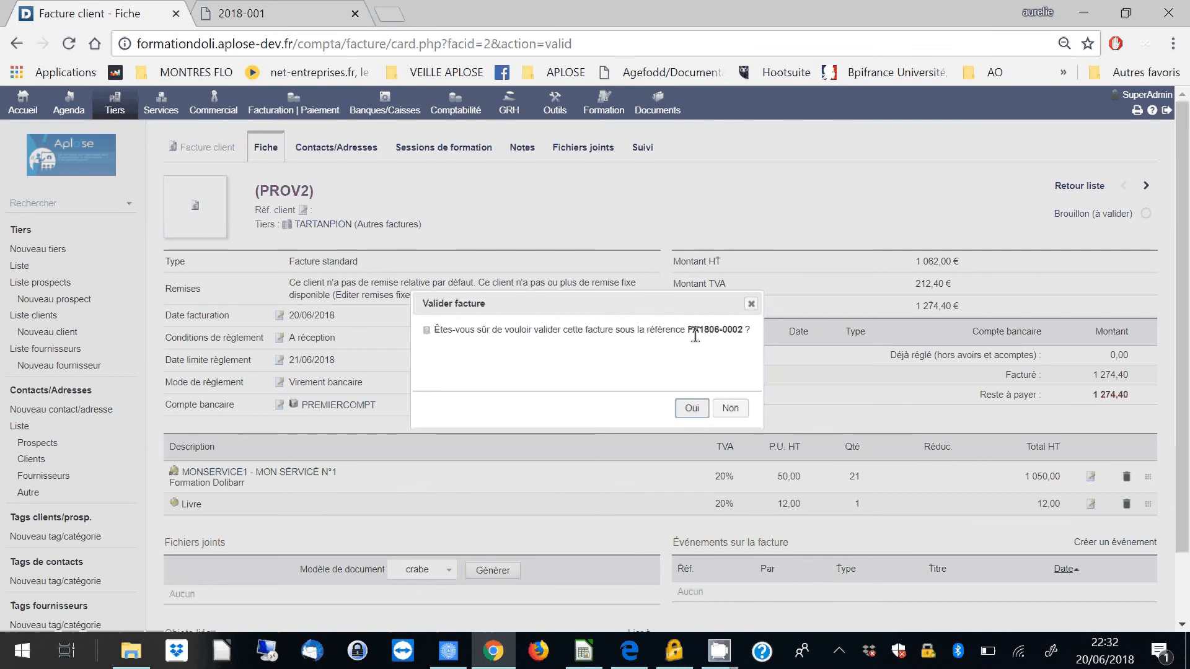
{"action": "left_click", "coordinate": [690, 407]}
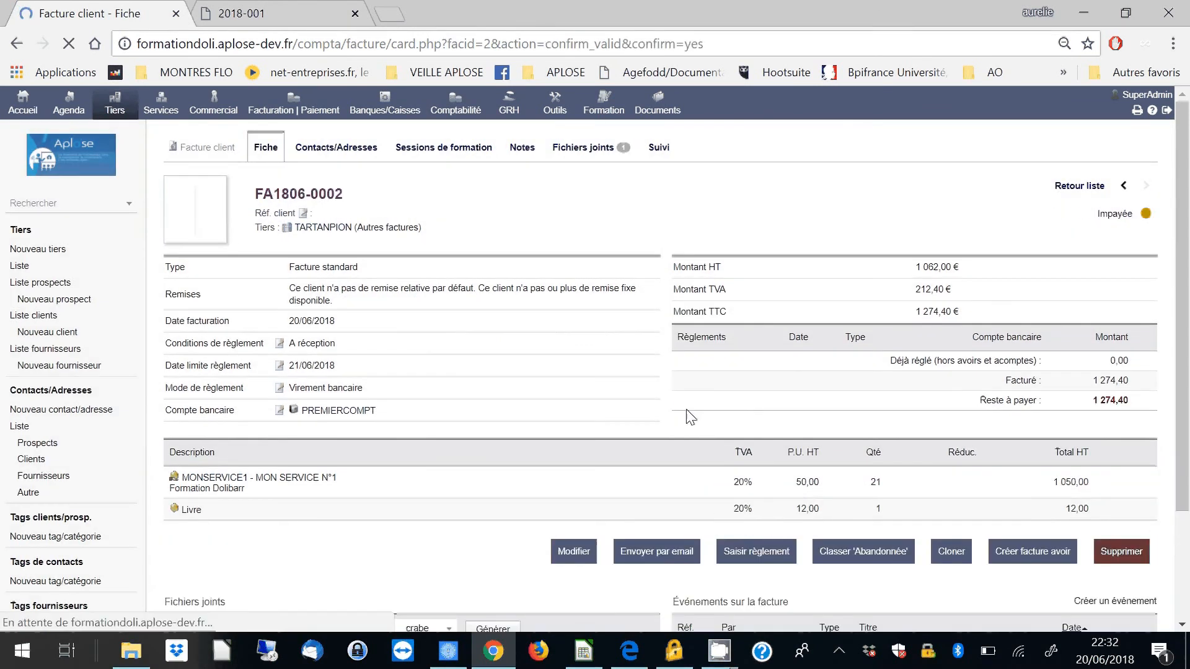
- Open the validated invoice's generated PDF and check its invoice reference and the linked commercial proposal reference
{"action": "scroll", "coordinate": [543, 394], "scroll_direction": "down", "scroll_amount": 2}
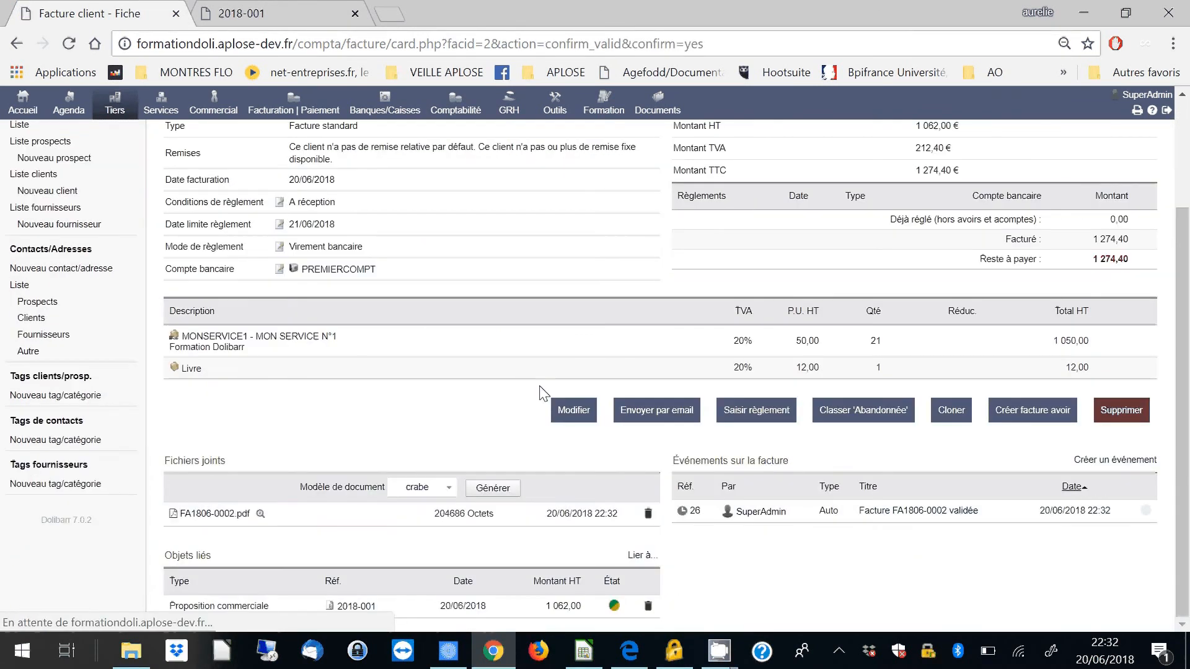
{"action": "left_click", "coordinate": [214, 515]}
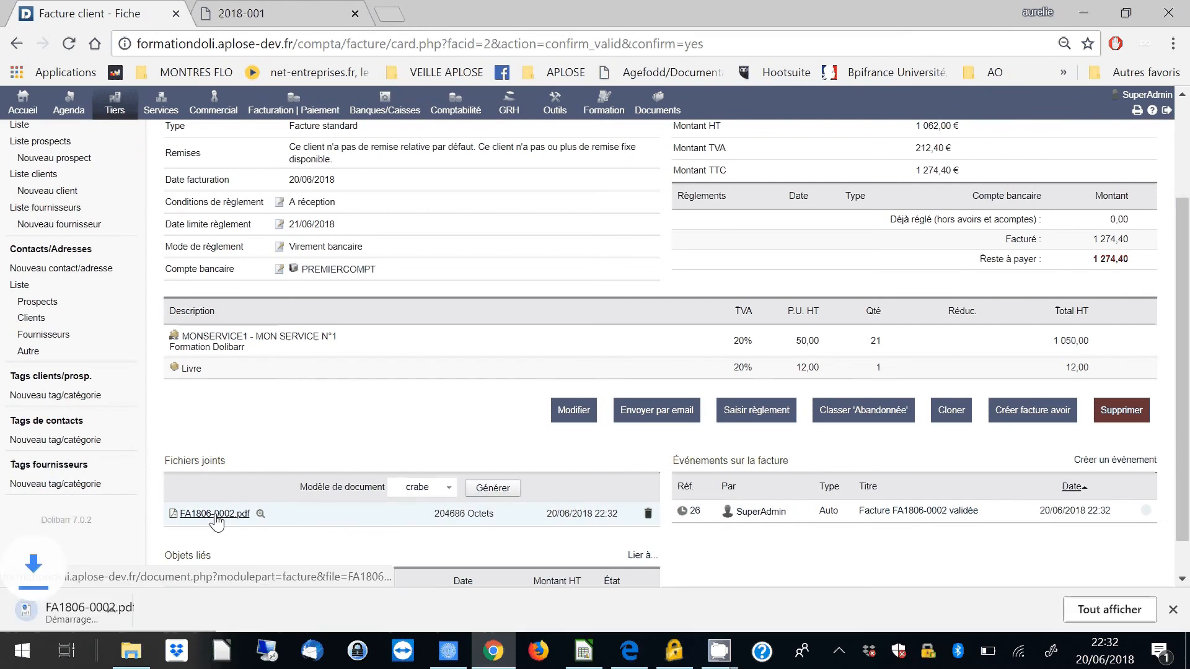
{"action": "left_click", "coordinate": [108, 617]}
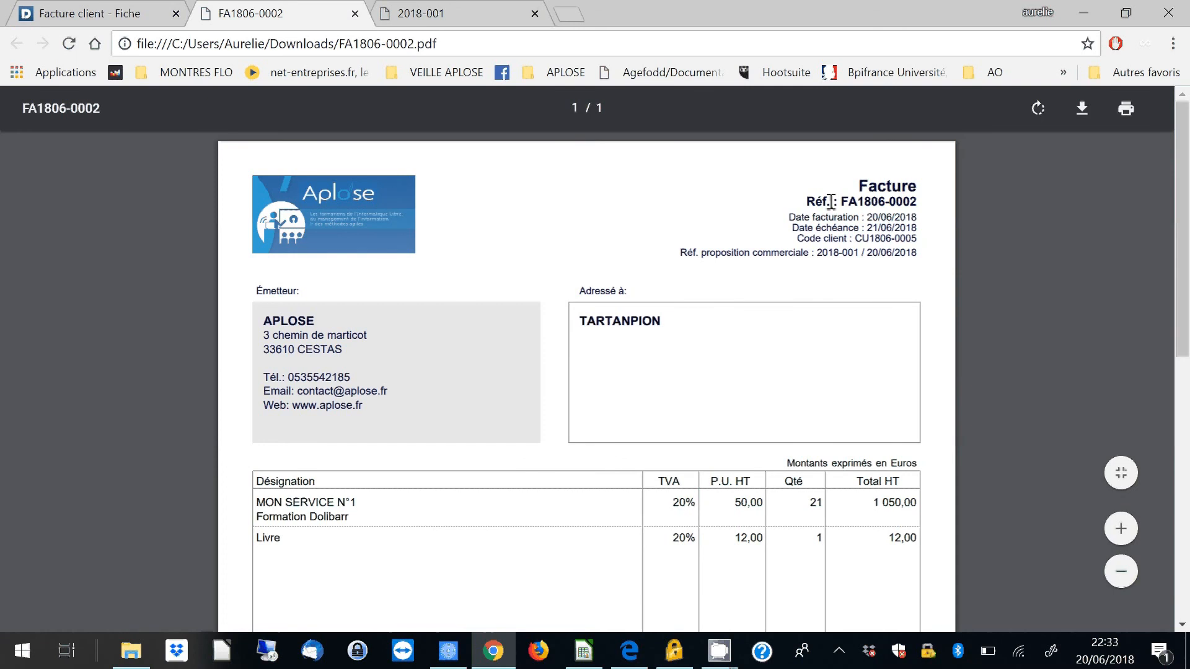
{"action": "left_click_drag", "start_coordinate": [832, 202], "coordinate": [918, 210]}
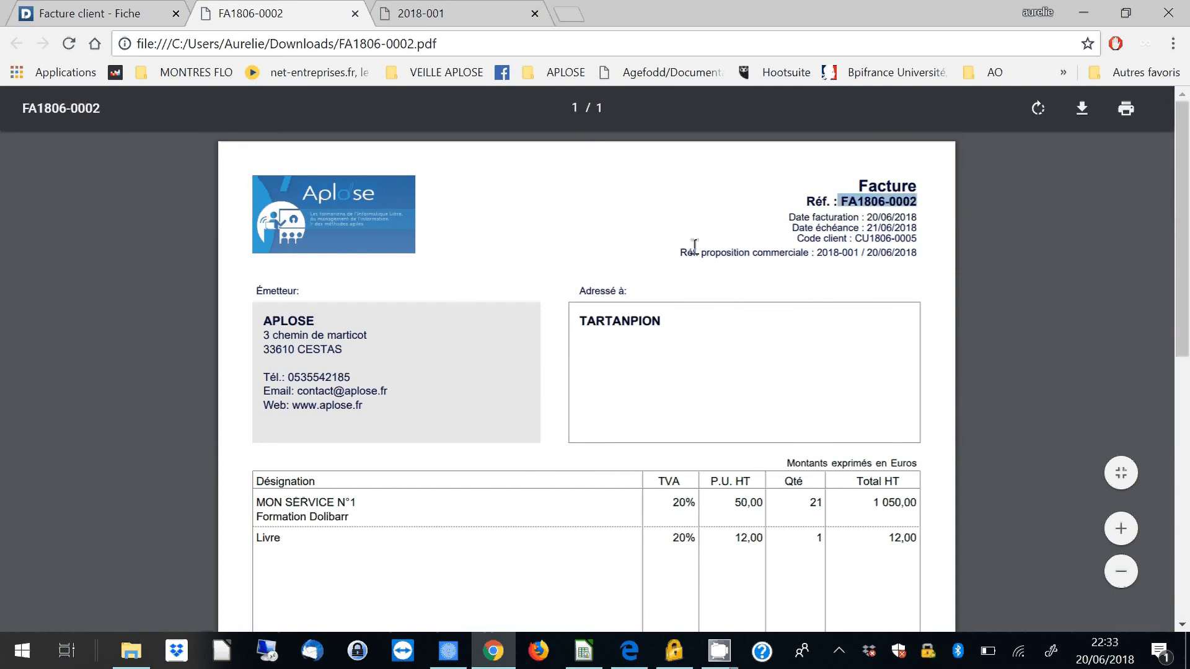
{"action": "left_click_drag", "start_coordinate": [681, 252], "coordinate": [911, 264]}
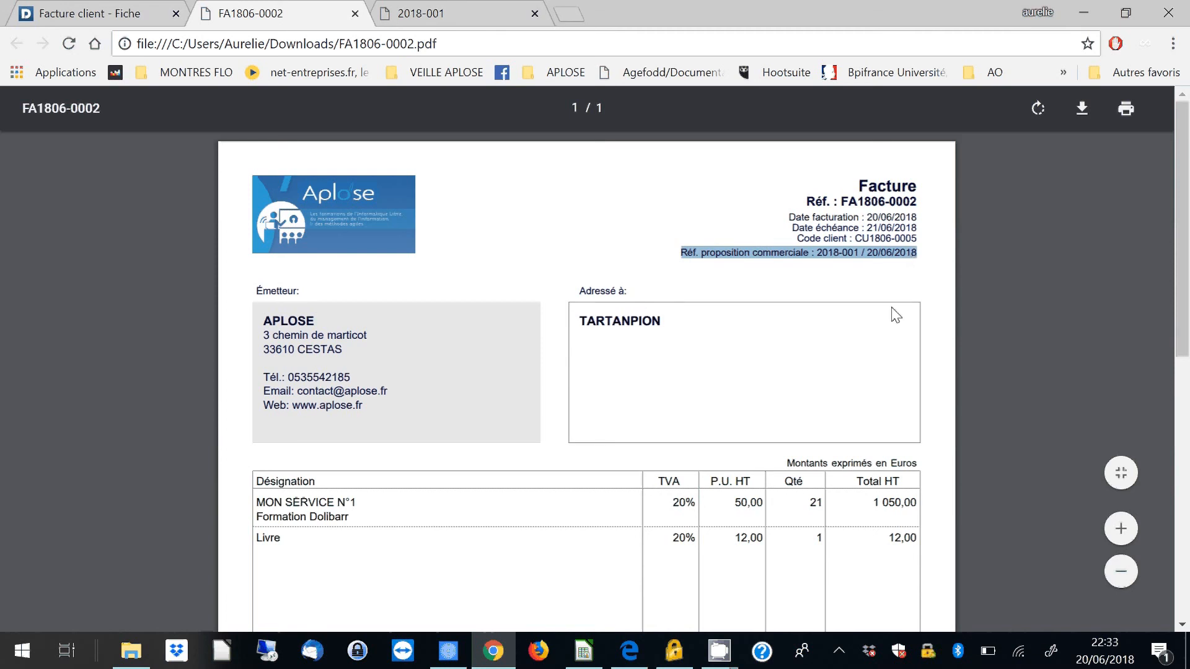
{"action": "left_click", "coordinate": [774, 390]}
- Check the invoice PDF's service and product lines, totals, payment terms and bank transfer details
{"action": "scroll", "coordinate": [774, 390], "scroll_direction": "down", "scroll_amount": 3}
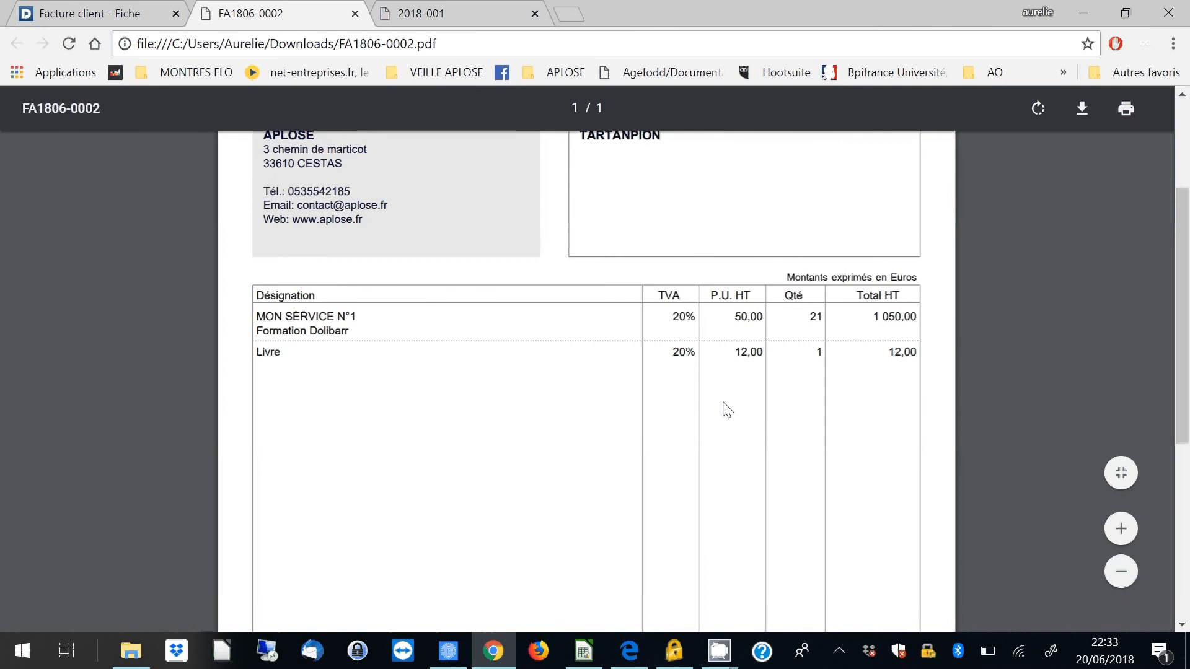
{"action": "scroll", "coordinate": [729, 403], "scroll_direction": "down", "scroll_amount": 3}
{"action": "scroll", "coordinate": [737, 396], "scroll_direction": "down", "scroll_amount": 3}
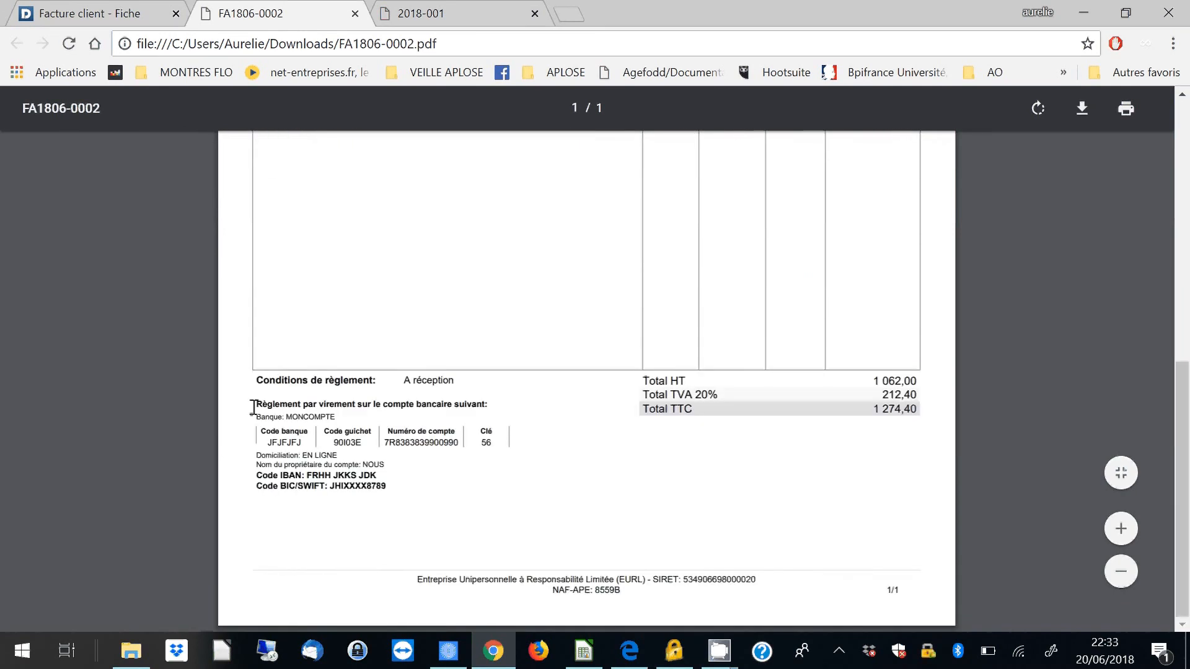
{"action": "left_click_drag", "start_coordinate": [254, 404], "coordinate": [513, 473]}
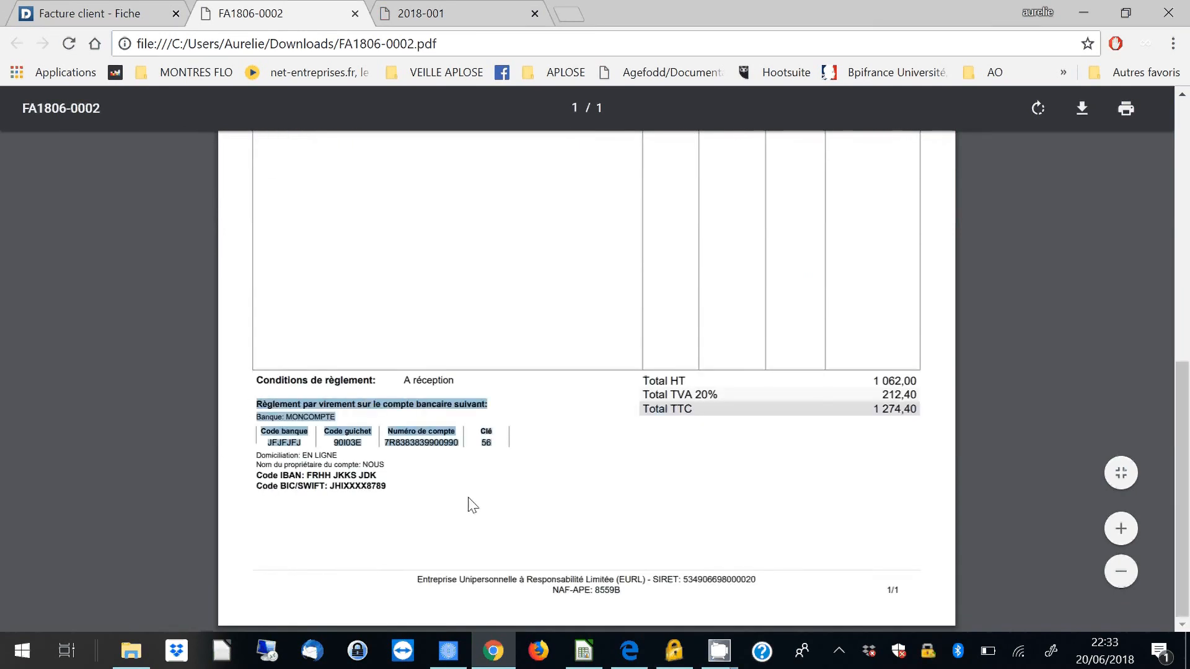
{"action": "left_click", "coordinate": [406, 494]}
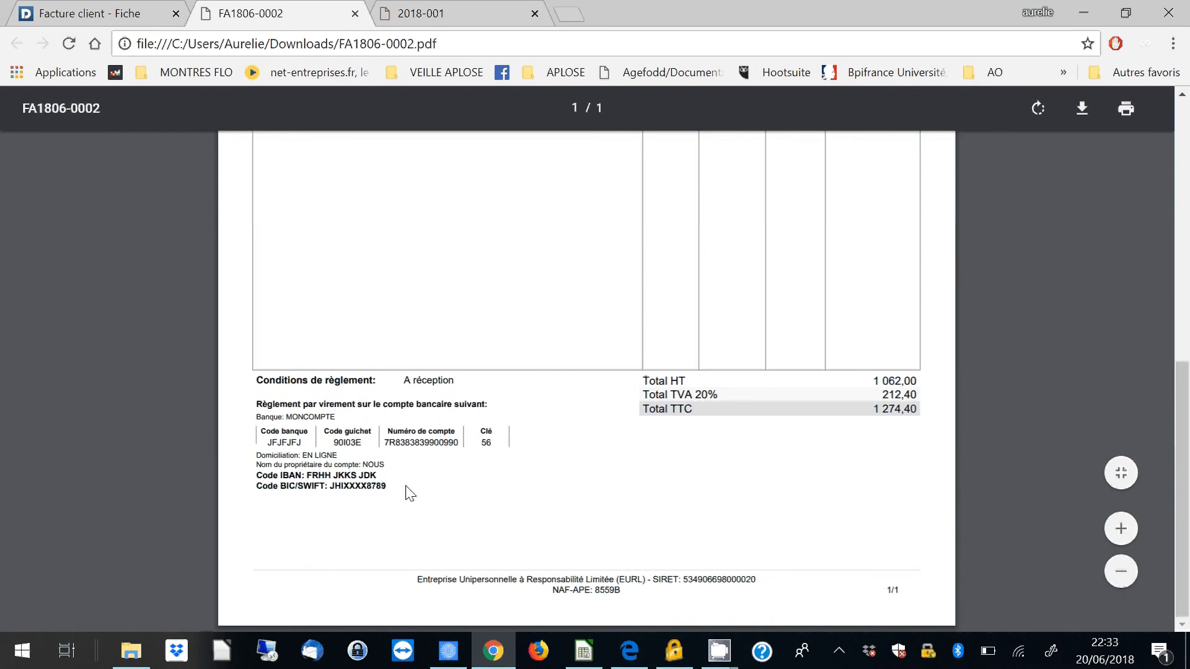
{"action": "scroll", "coordinate": [406, 494], "scroll_direction": "up", "scroll_amount": 9}
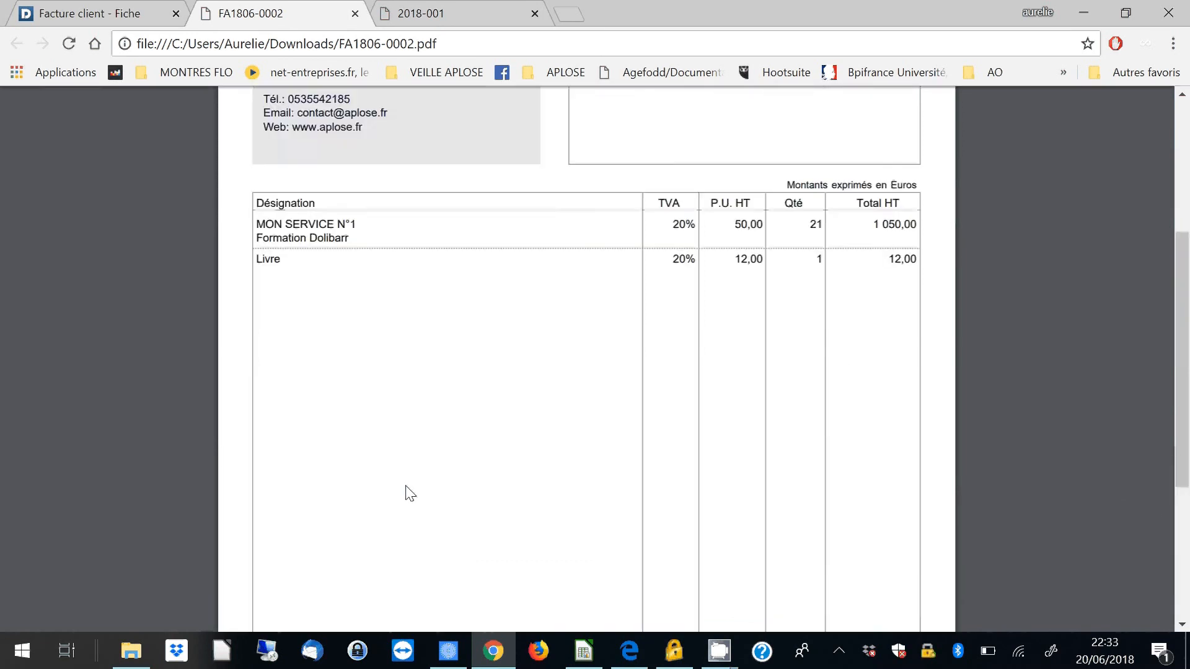
- Return to the invoice's record, list only the unpaid ("Impayée") customer invoices and check their total excluding tax
{"action": "left_click", "coordinate": [106, 15]}
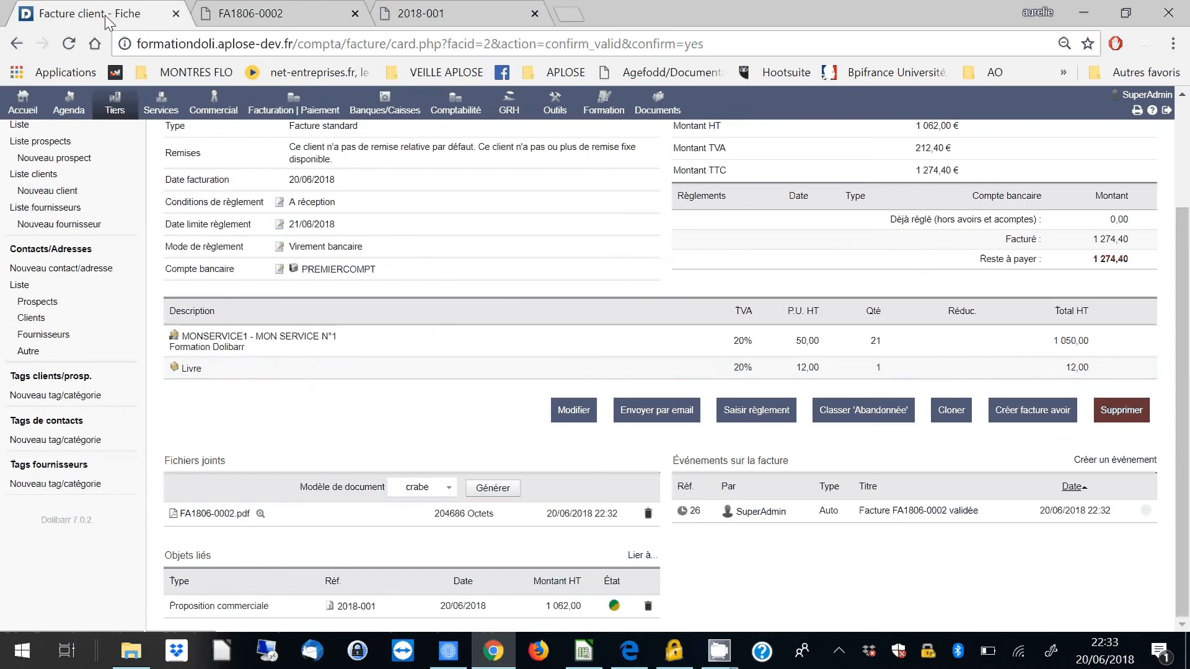
{"action": "scroll", "coordinate": [805, 389], "scroll_direction": "up", "scroll_amount": 3}
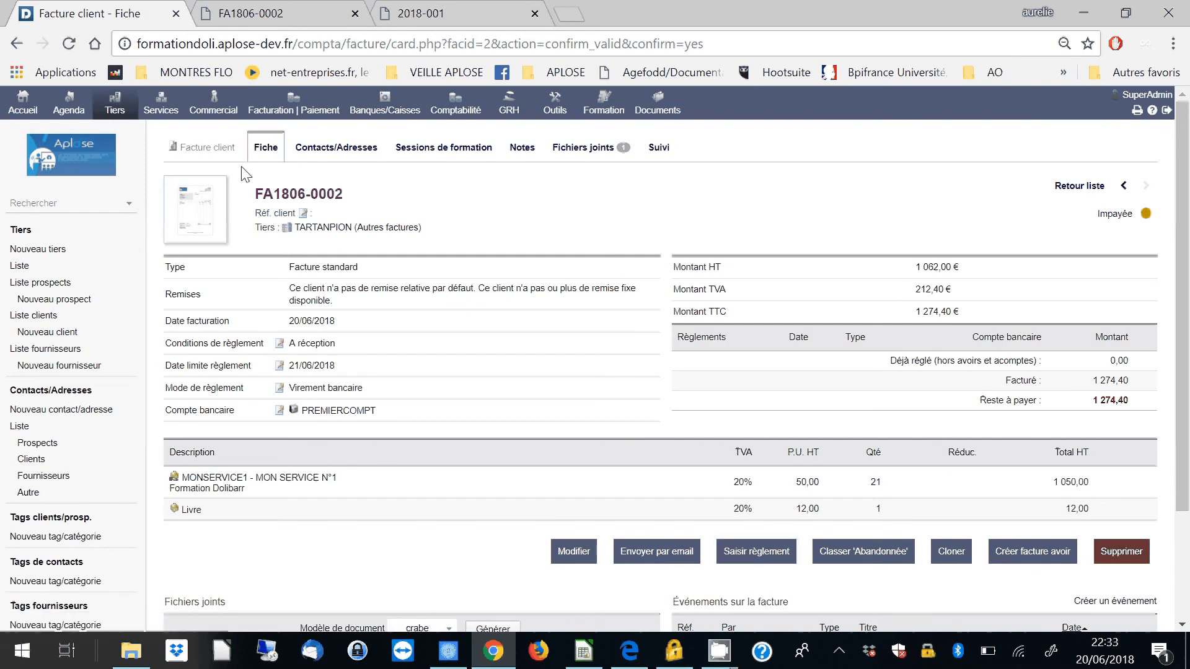
{"action": "left_click", "coordinate": [282, 116]}
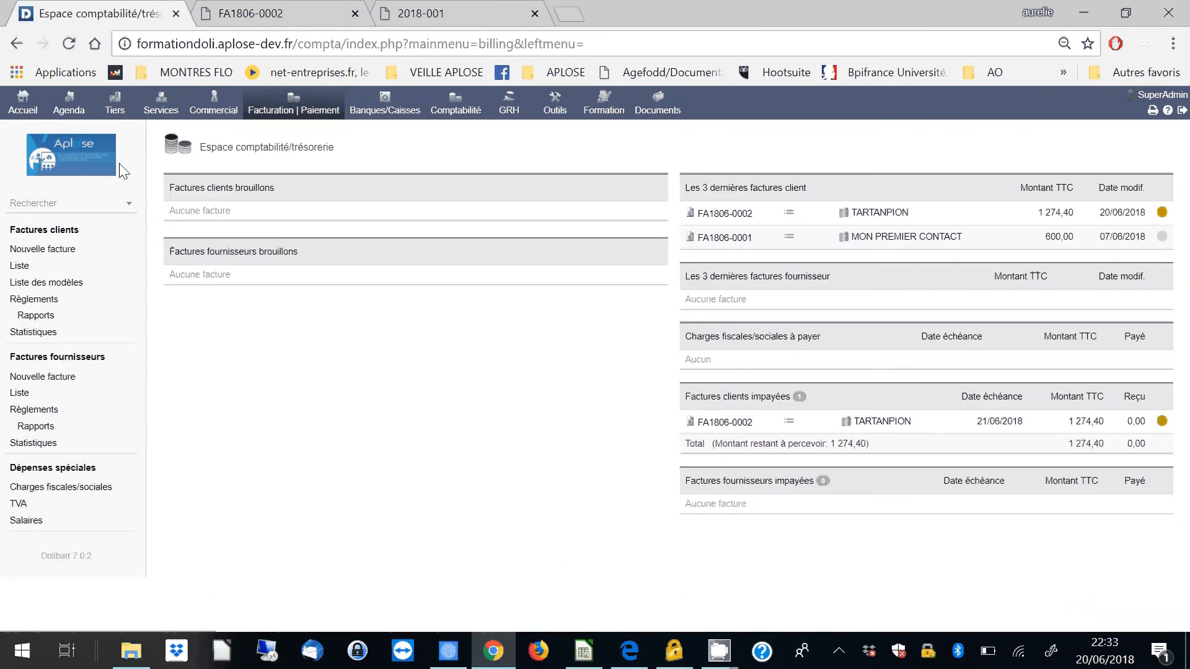
{"action": "left_click", "coordinate": [15, 267]}
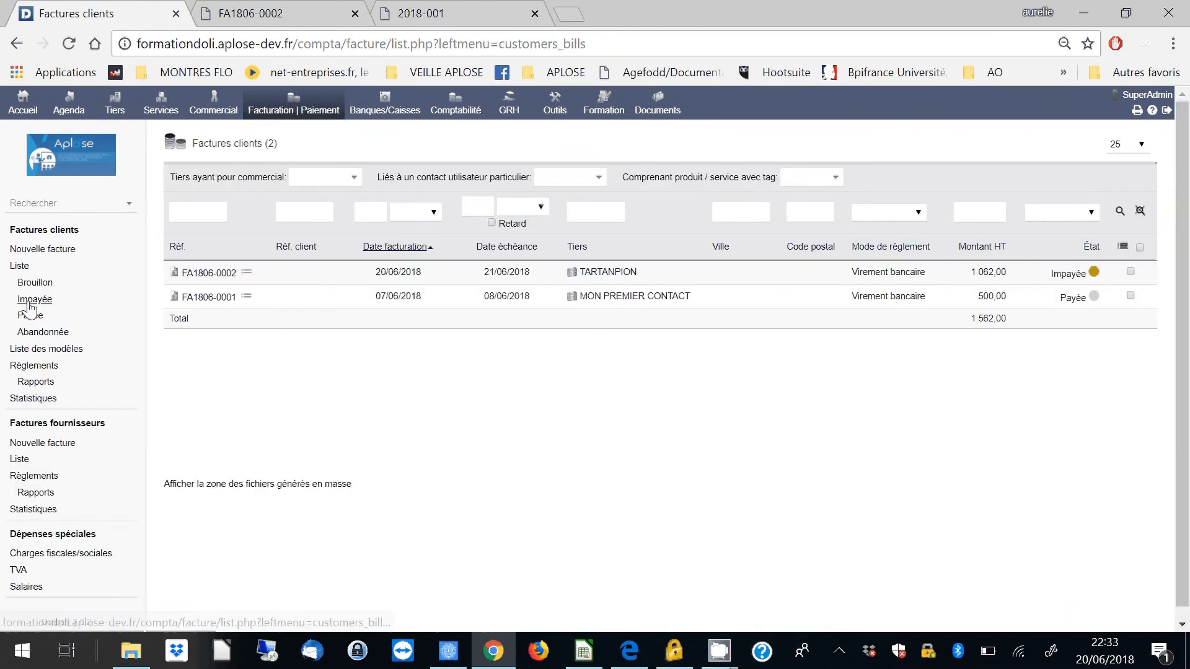
{"action": "left_click", "coordinate": [29, 301]}
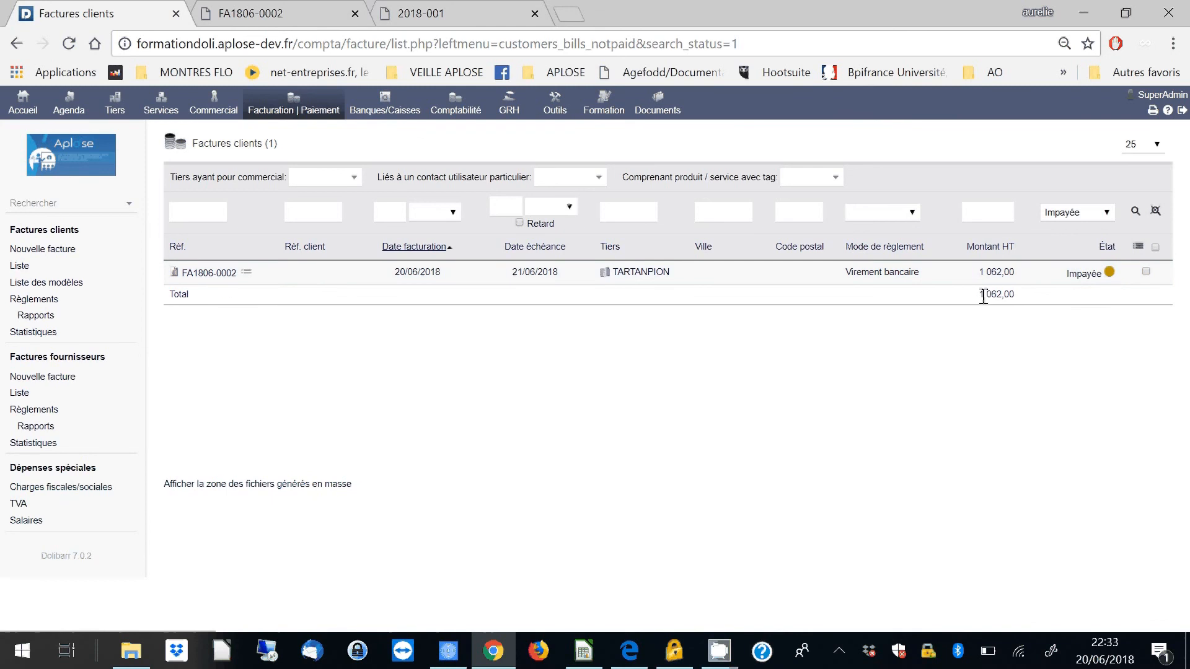
{"action": "left_click_drag", "start_coordinate": [980, 292], "coordinate": [1010, 293]}
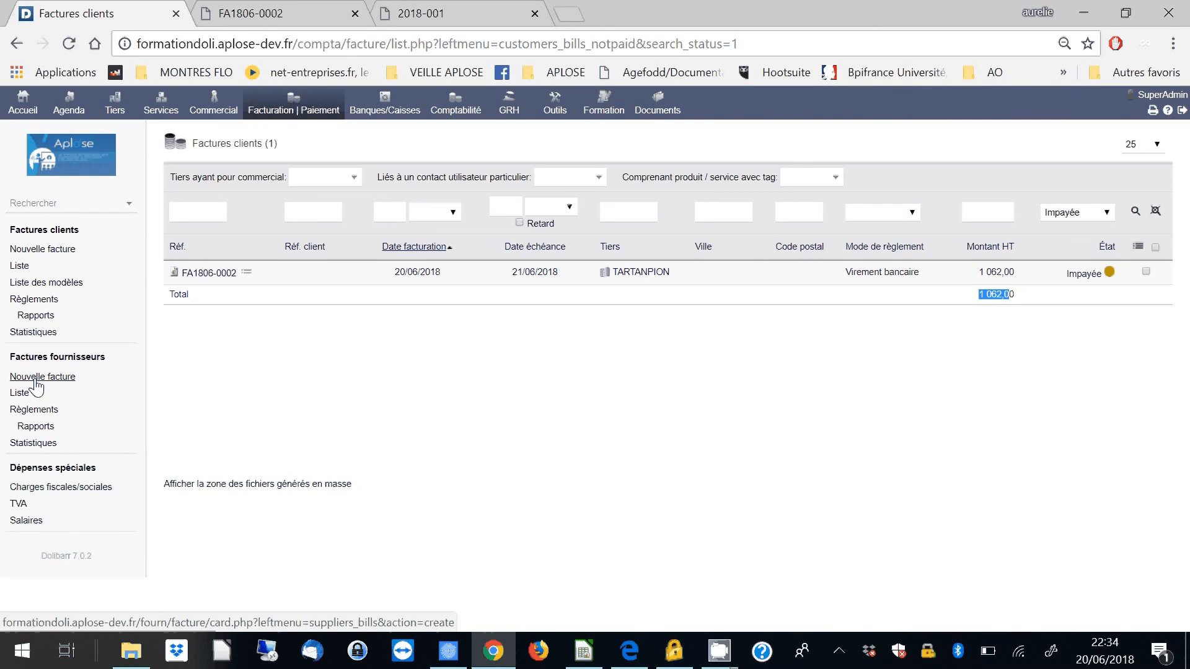
- Open the accounting report "Résultat / Exercice" by year and examine the monthly expenses and receipts from 2015 to 2018
{"action": "left_click", "coordinate": [468, 118]}
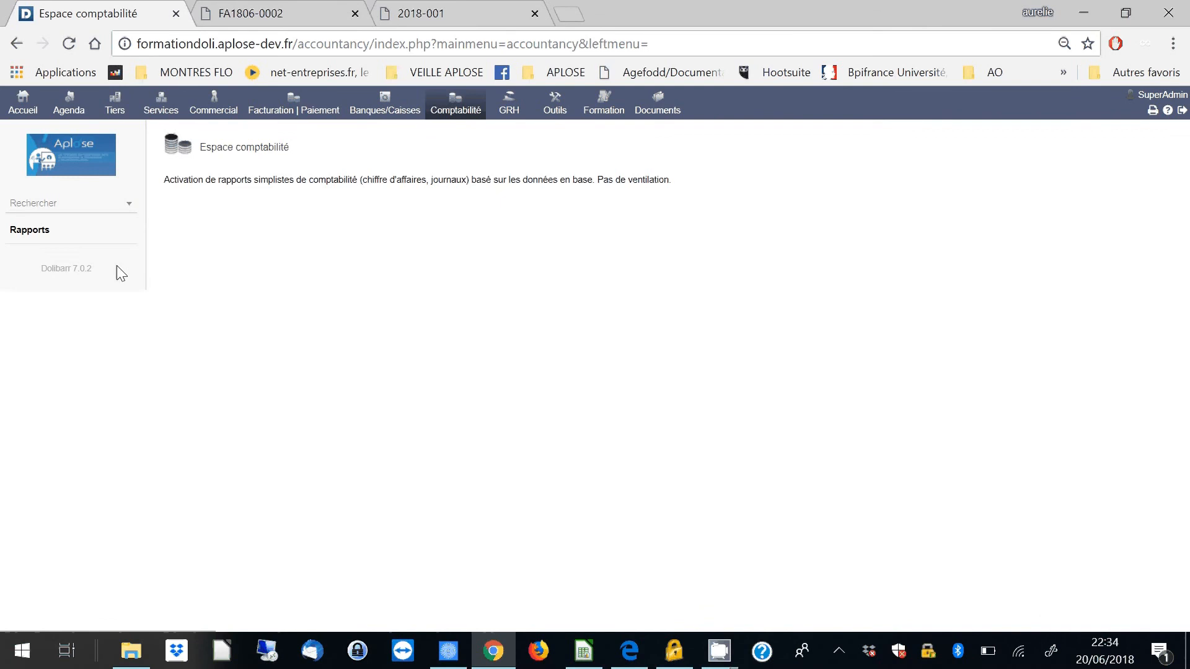
{"action": "left_click", "coordinate": [31, 231]}
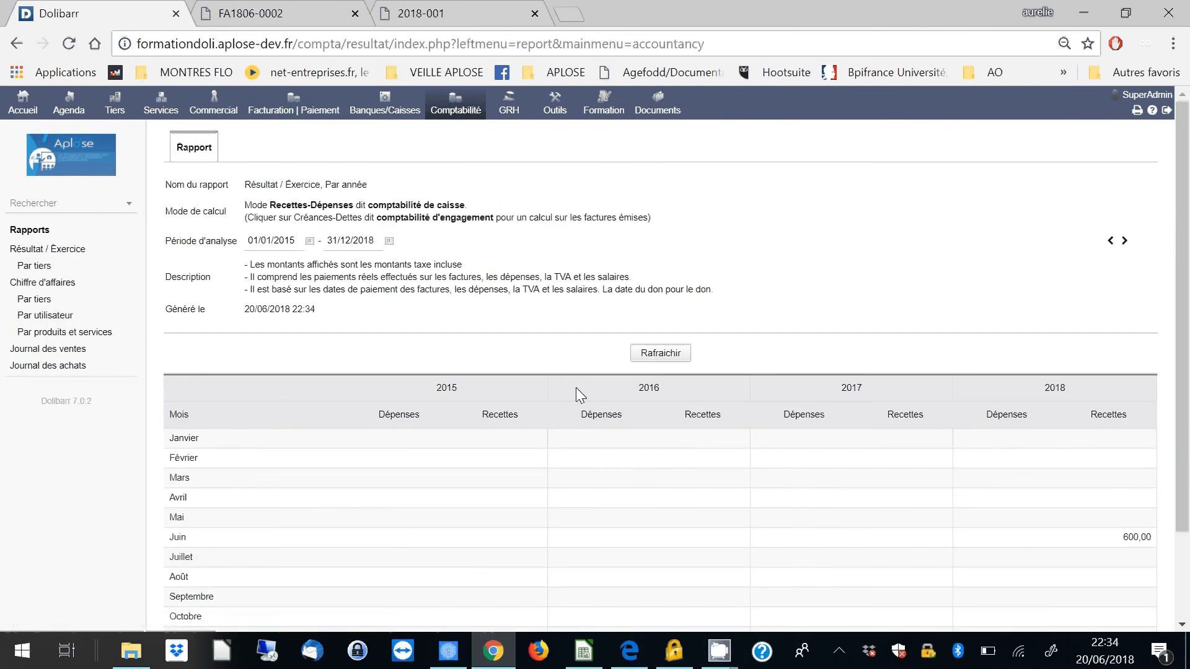
{"action": "scroll", "coordinate": [576, 388], "scroll_direction": "down", "scroll_amount": 2}
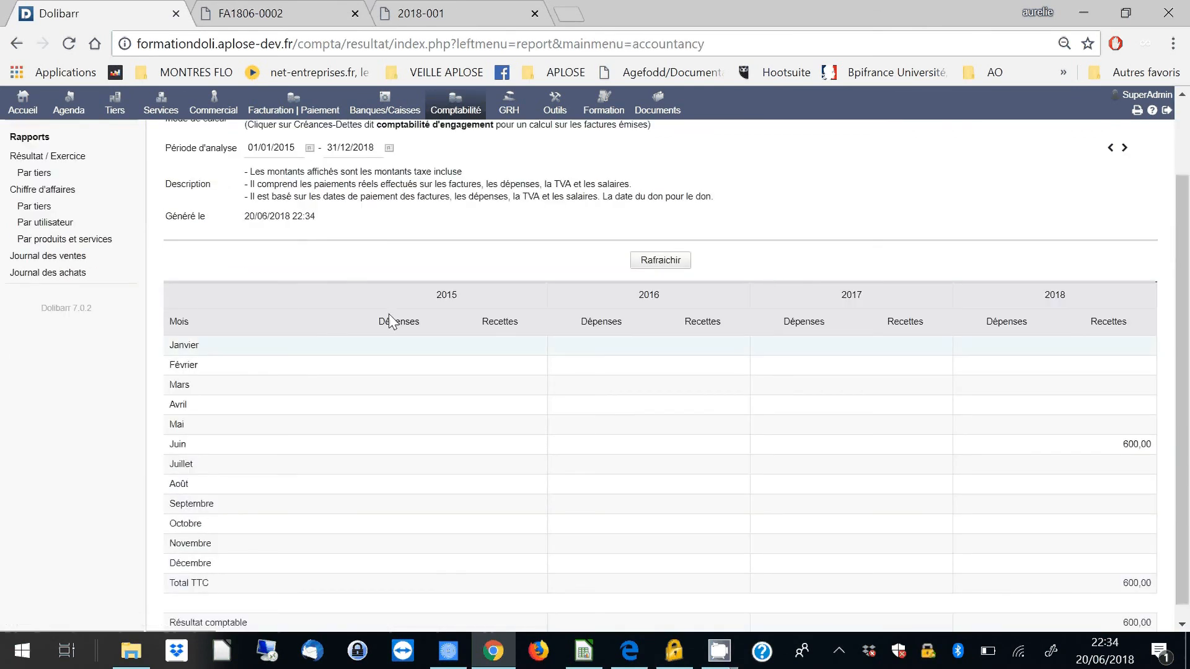
{"action": "scroll", "coordinate": [391, 321], "scroll_direction": "down", "scroll_amount": 1}
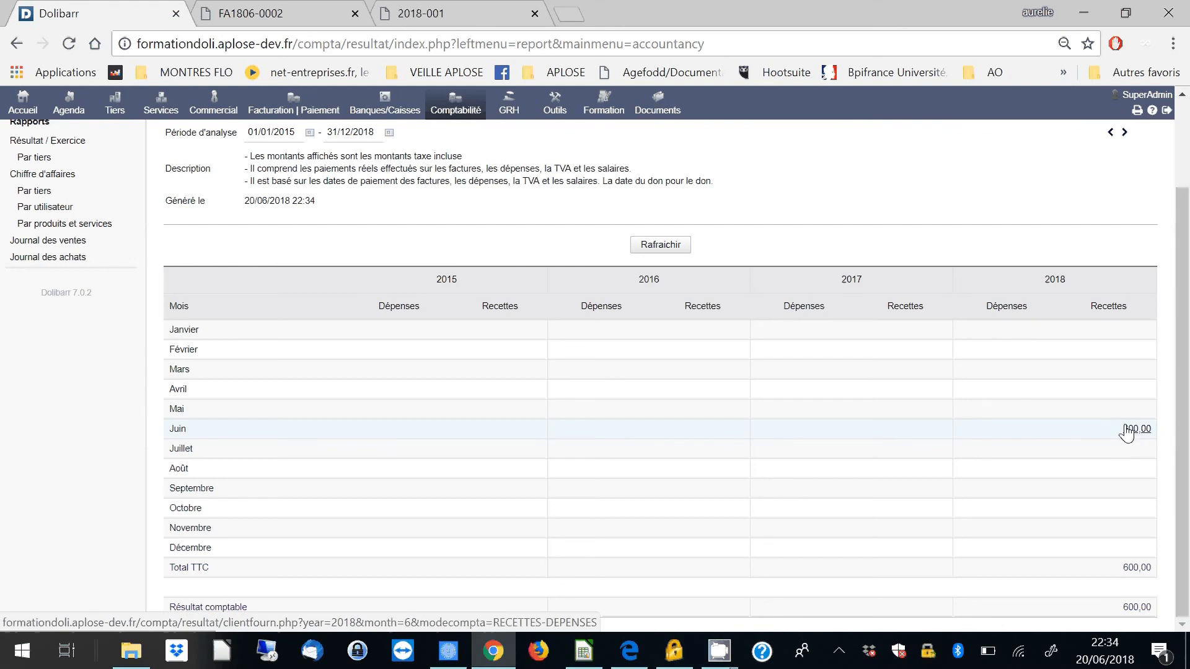
- Leave the accounting report and open the overview of professional training follow-up
{"action": "scroll", "coordinate": [16, 344], "scroll_direction": "up", "scroll_amount": 3}
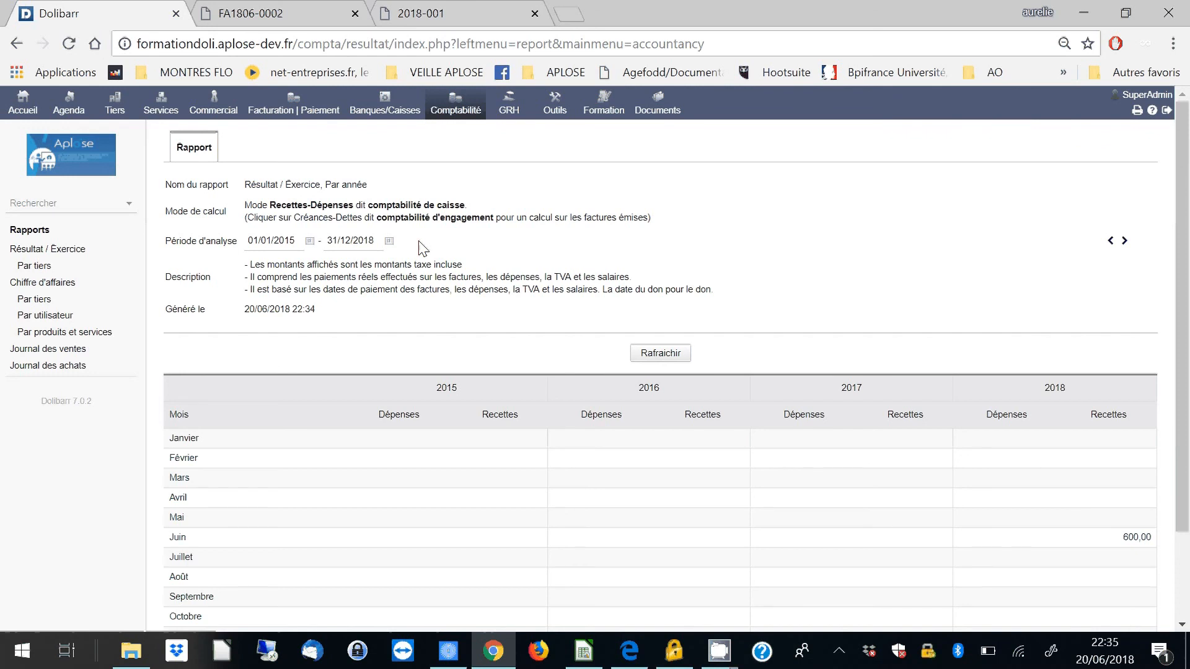
{"action": "left_click", "coordinate": [606, 114]}
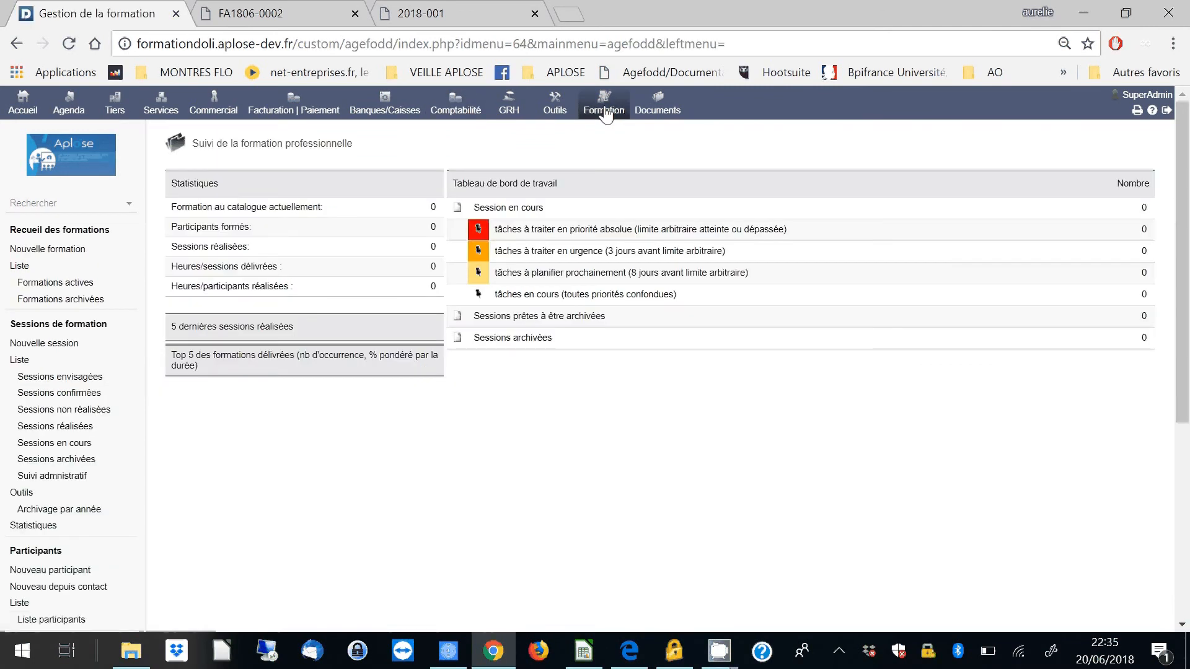